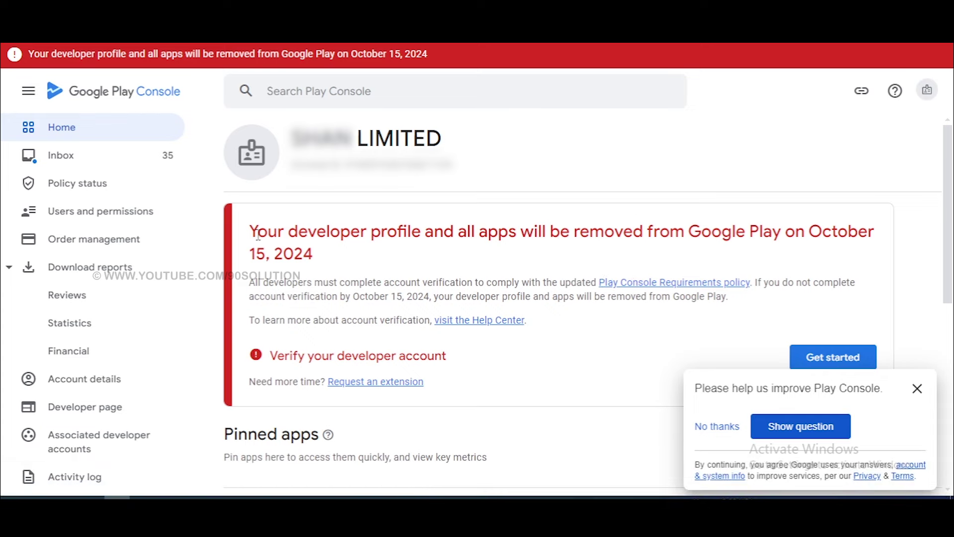
Review the account removal and verification notices, close the feedback survey, and start verifying the account.
{"action": "left_click_drag", "start_coordinate": [250, 232], "coordinate": [333, 258]}
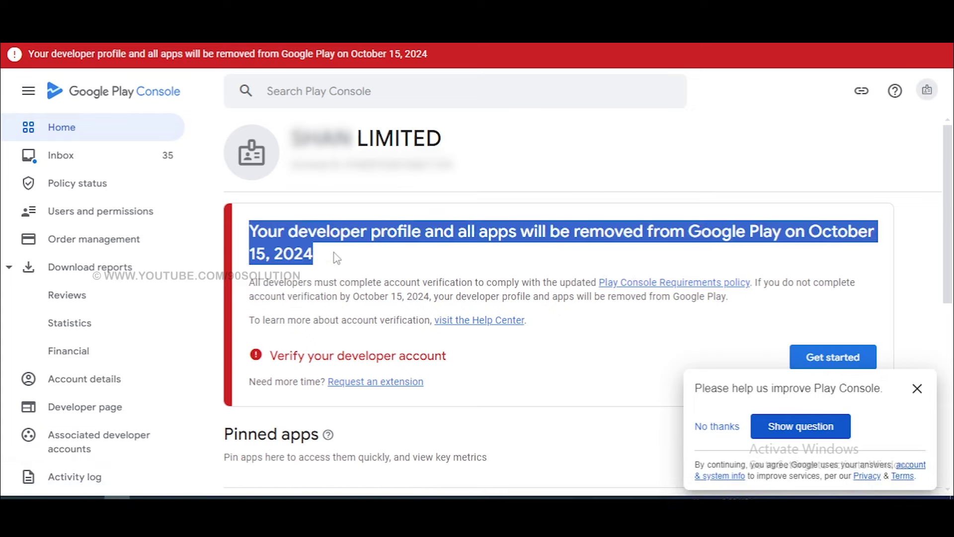
{"action": "left_click", "coordinate": [337, 258]}
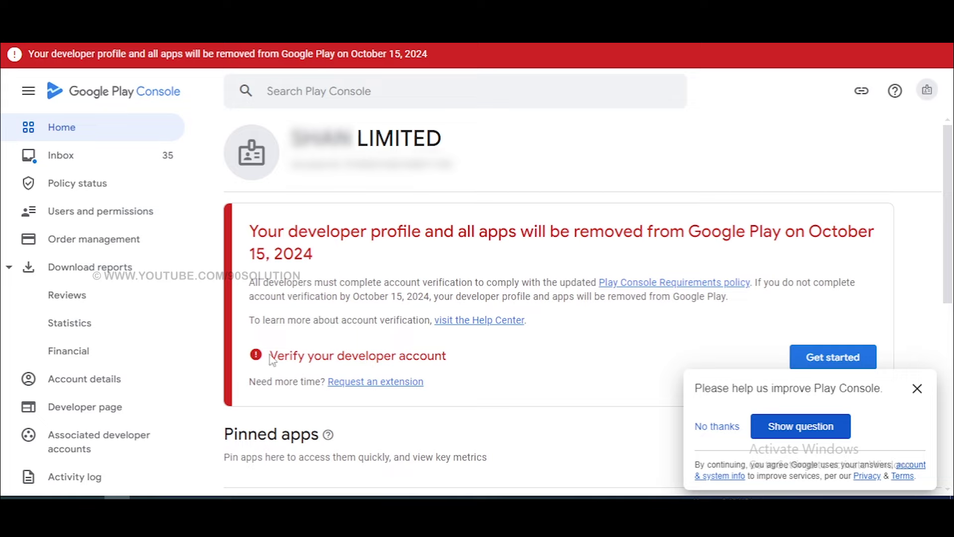
{"action": "left_click_drag", "start_coordinate": [272, 360], "coordinate": [479, 362]}
{"action": "left_click", "coordinate": [479, 363]}
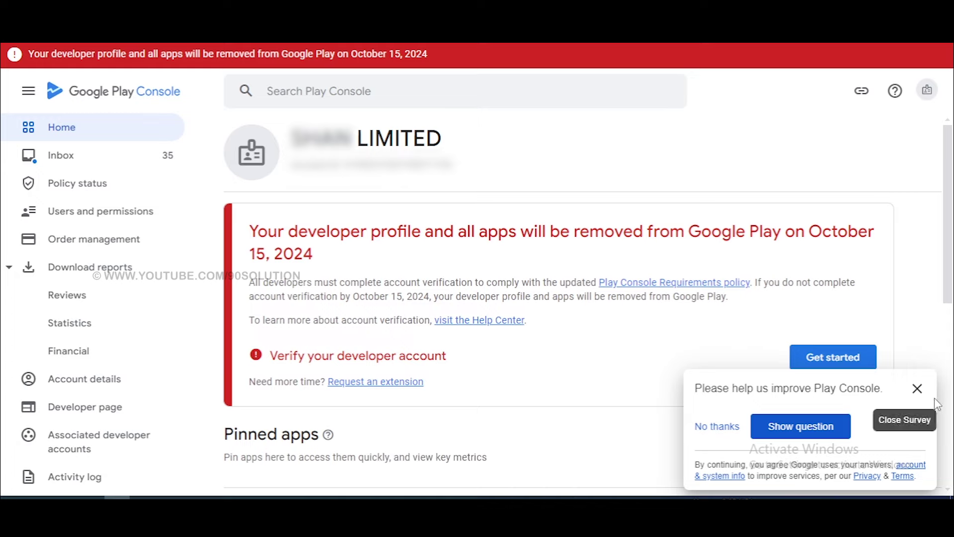
{"action": "left_click", "coordinate": [917, 388]}
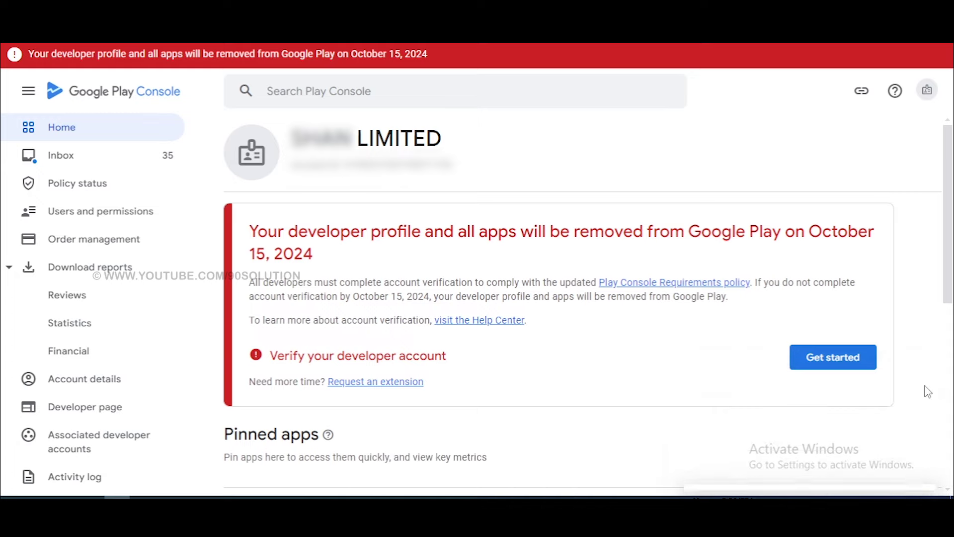
{"action": "left_click", "coordinate": [844, 366]}
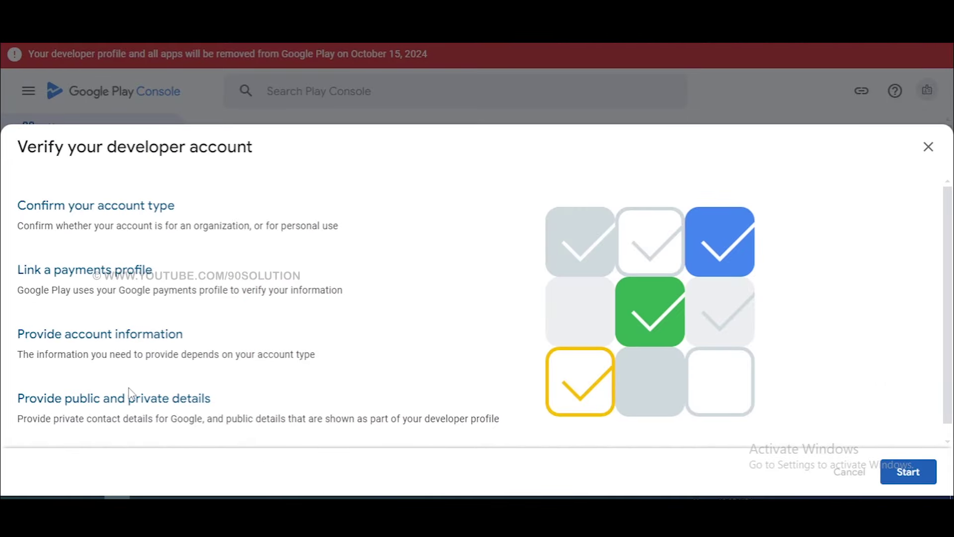
Choose the Personal account type and bring up the available payments profiles.
{"action": "left_click", "coordinate": [909, 473]}
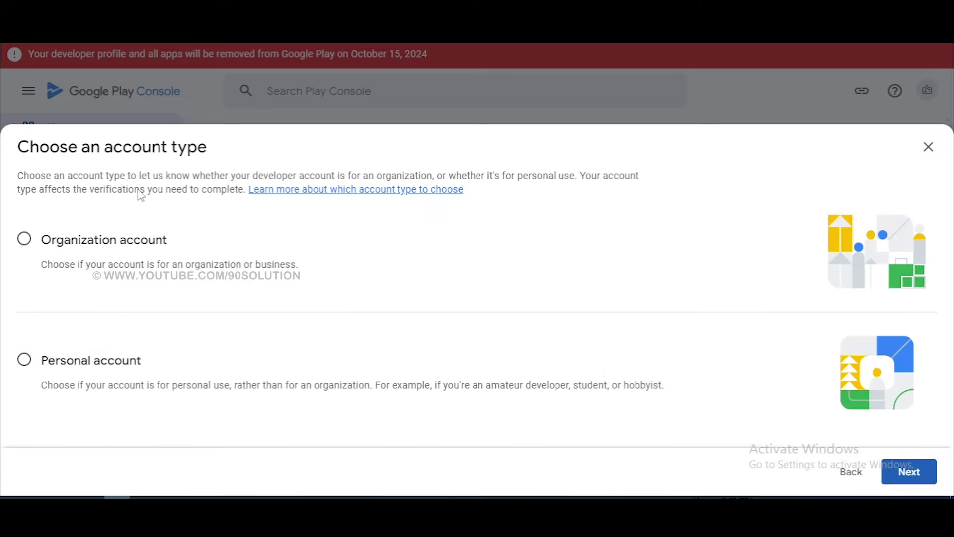
{"action": "left_click", "coordinate": [23, 361]}
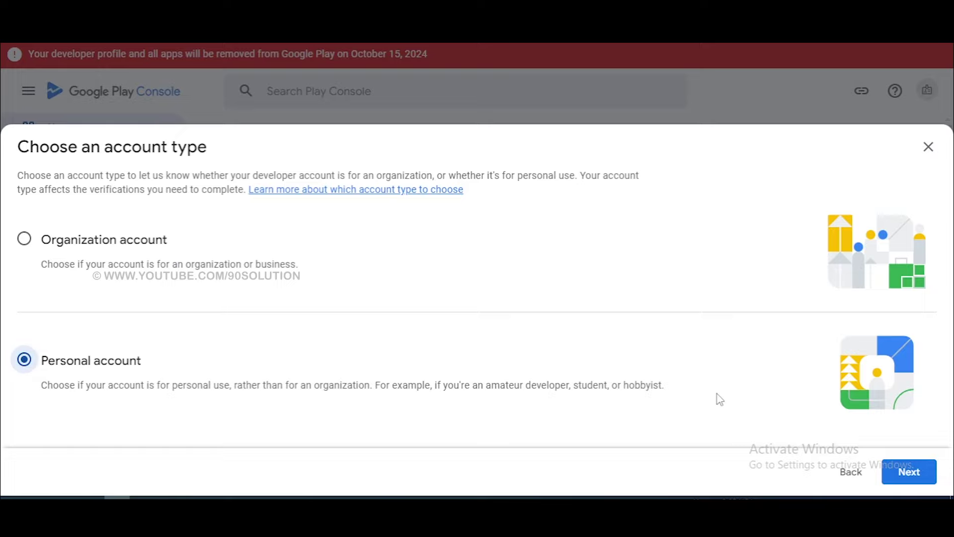
{"action": "left_click", "coordinate": [902, 471]}
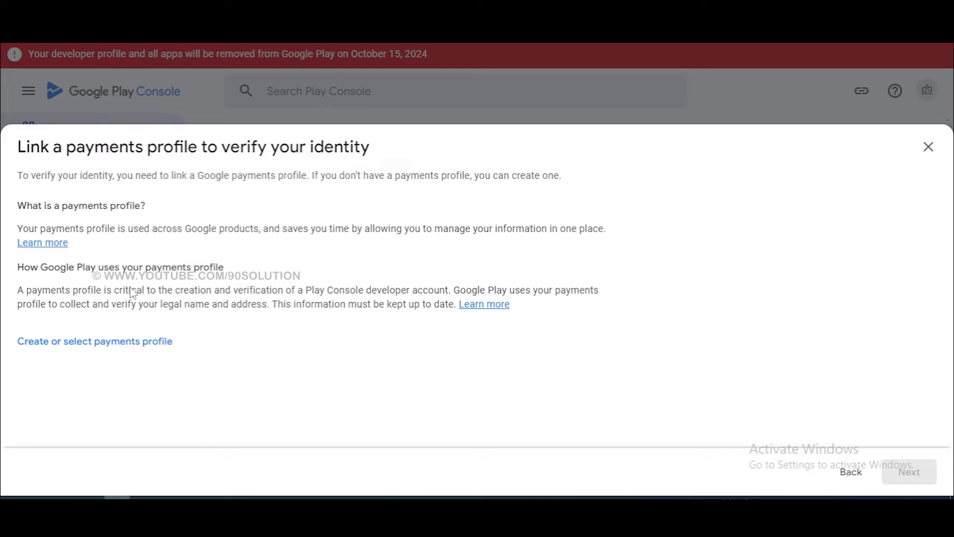
{"action": "left_click", "coordinate": [169, 345]}
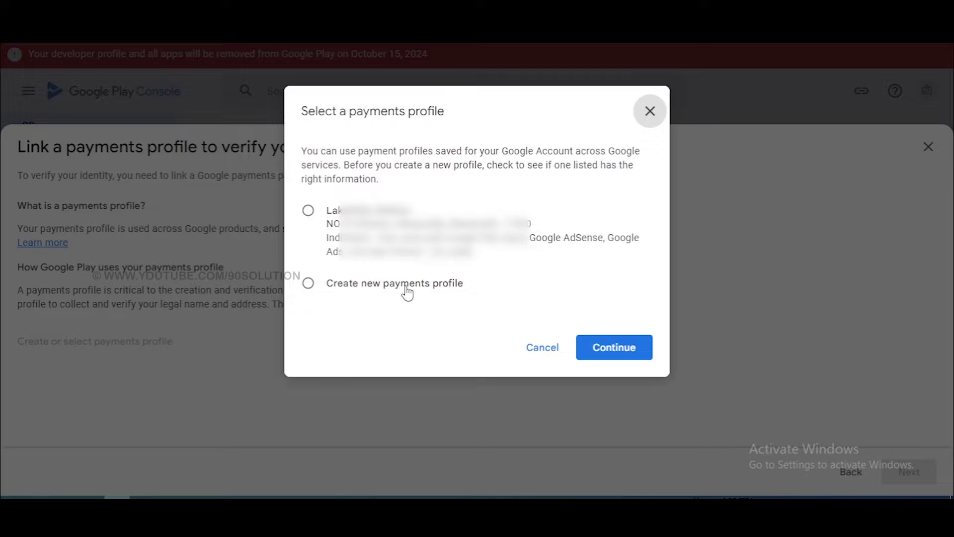
Select and confirm the existing saved payments profile, review it, and proceed.
{"action": "left_click", "coordinate": [308, 210]}
{"action": "left_click", "coordinate": [630, 350]}
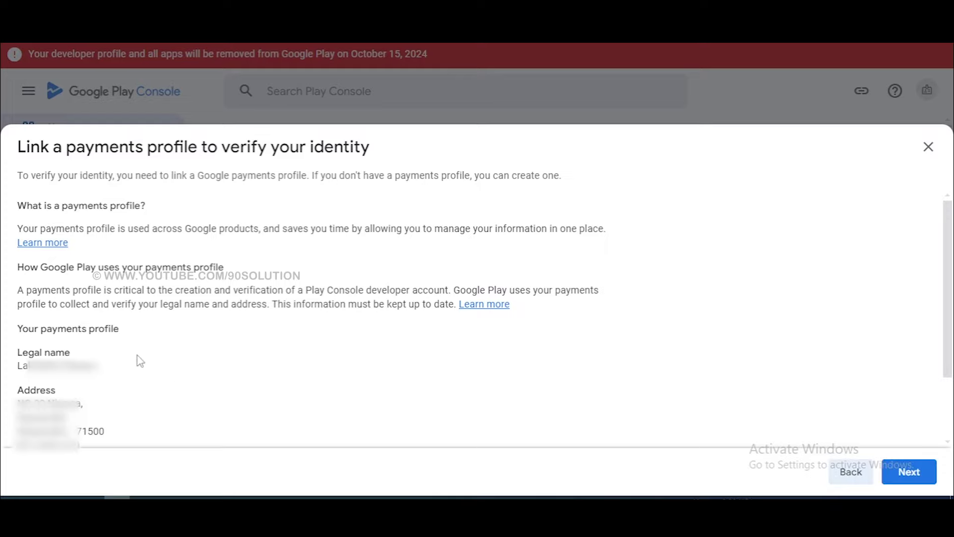
{"action": "scroll", "coordinate": [274, 387], "scroll_direction": "down", "scroll_amount": 2}
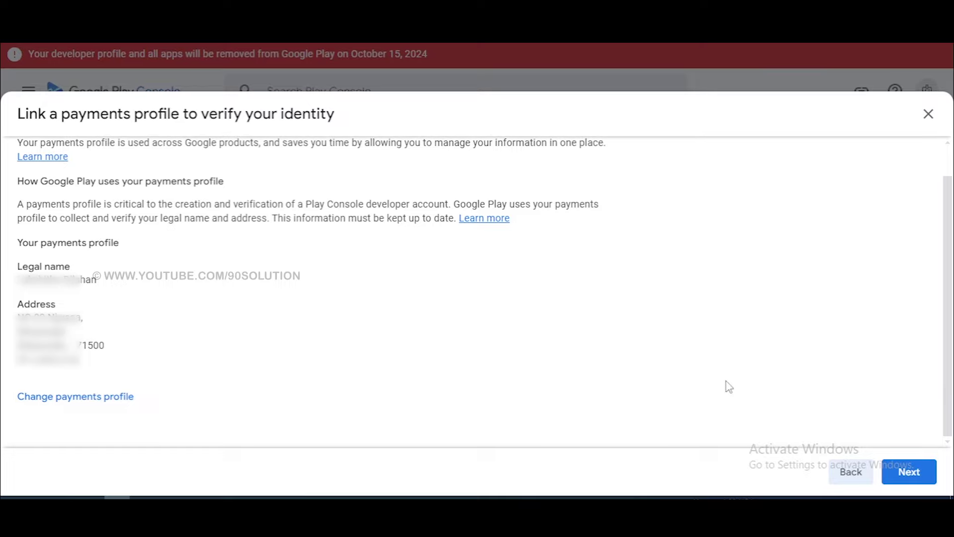
{"action": "left_click", "coordinate": [905, 472]}
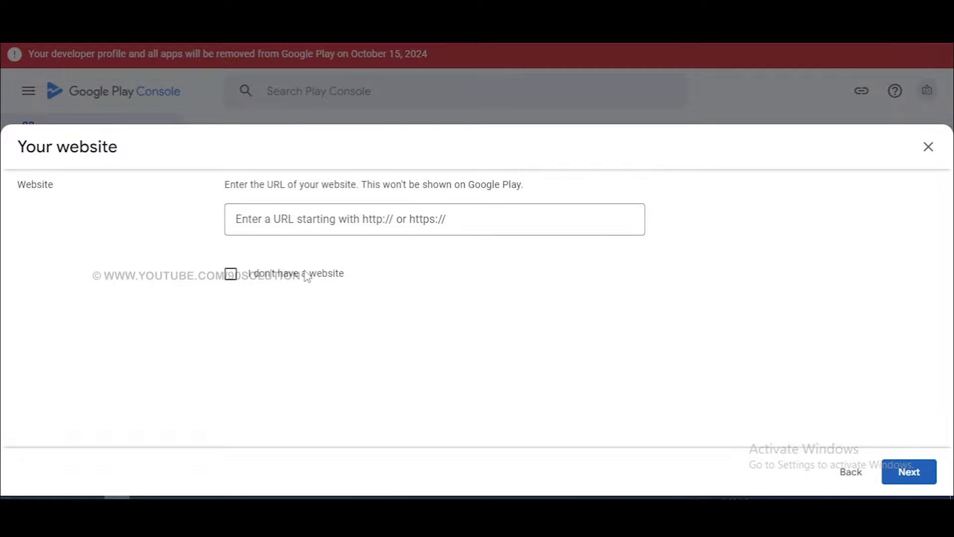
Mark 'I don't have a website' and proceed to the contact details.
{"action": "left_click", "coordinate": [235, 278]}
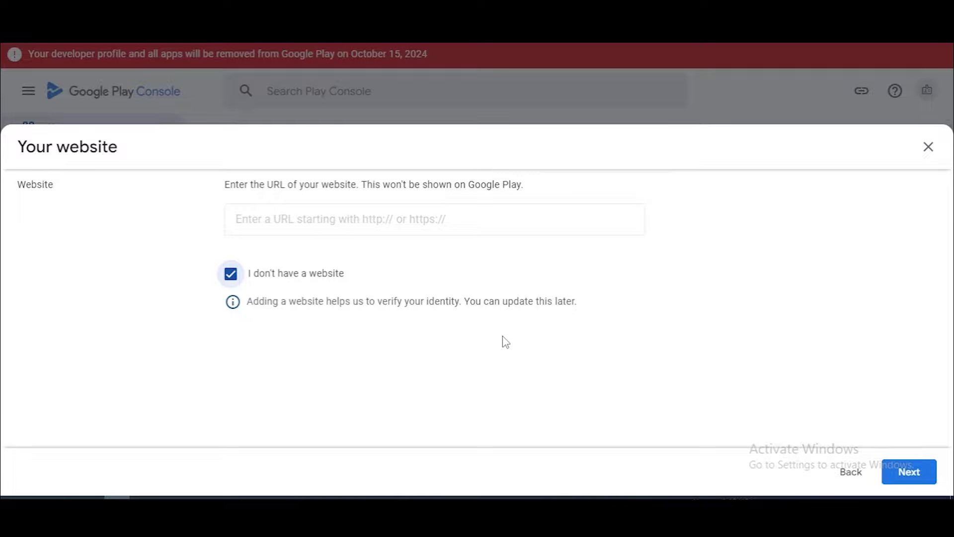
{"action": "left_click", "coordinate": [904, 469]}
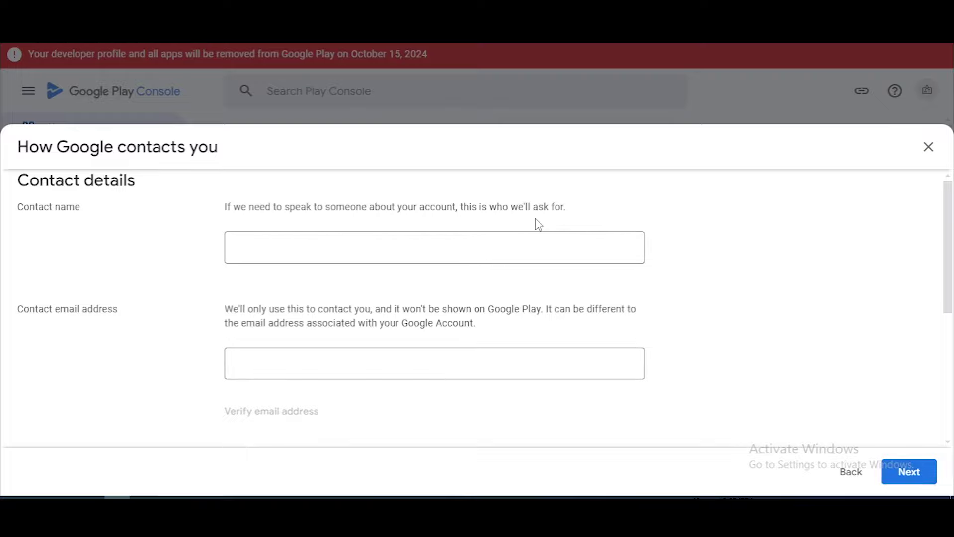
{"action": "left_click", "coordinate": [383, 259]}
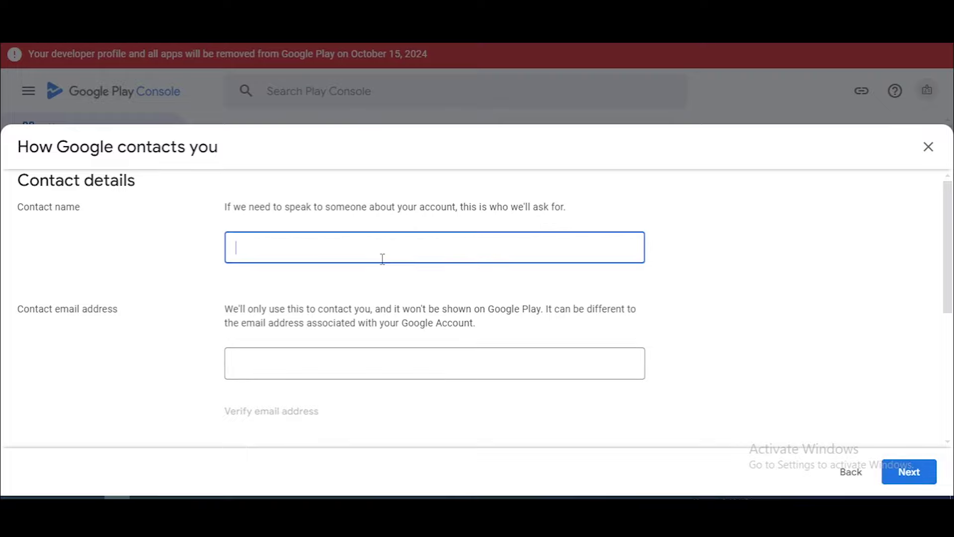
Enter the contact's name and Gmail address, then verify that e-mail address.
{"action": "type", "text": "Lawrence"}
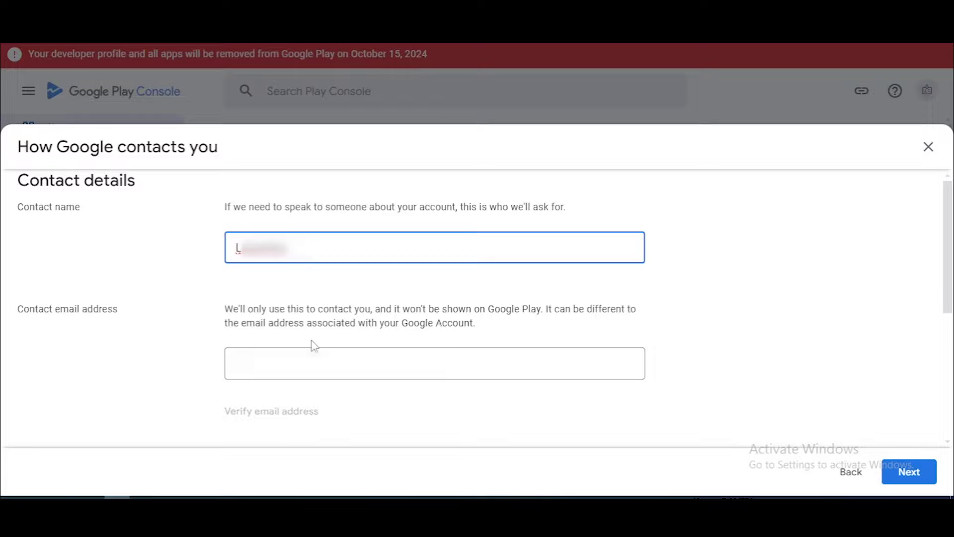
{"action": "left_click", "coordinate": [340, 358]}
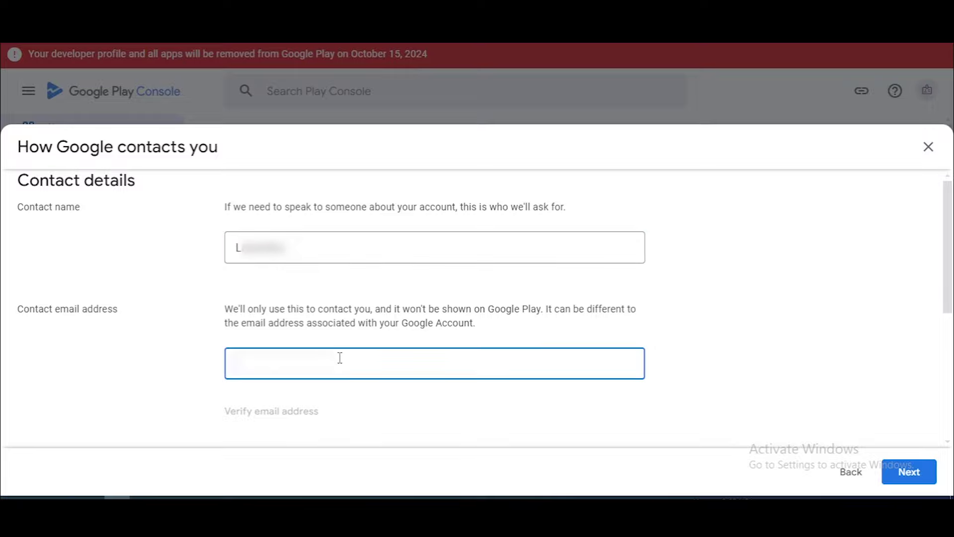
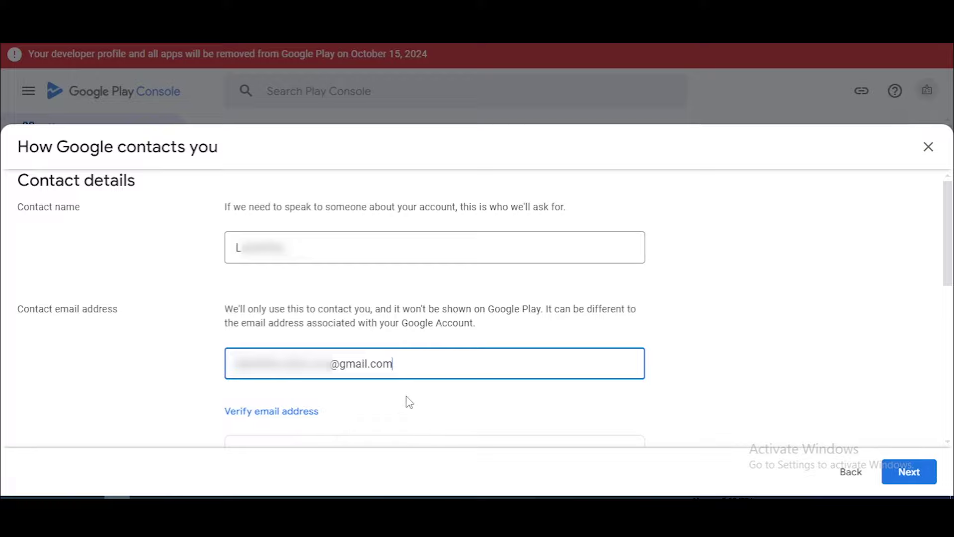
{"action": "key", "text": "ctrl+a"}
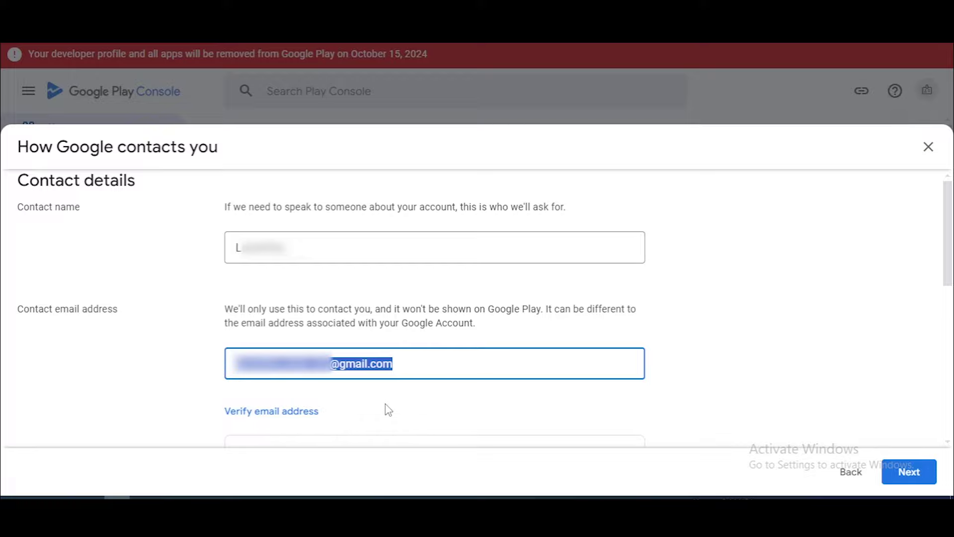
{"action": "left_click", "coordinate": [388, 409]}
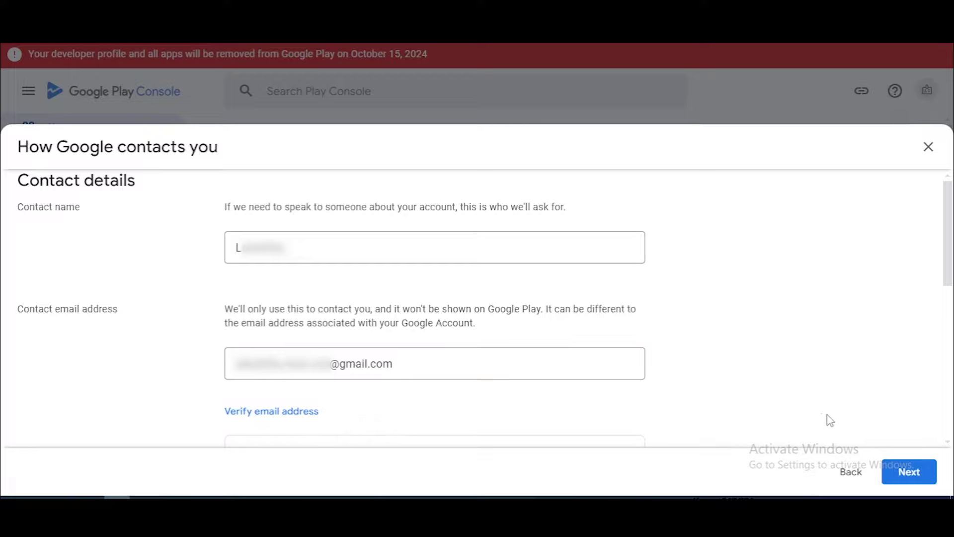
{"action": "left_click", "coordinate": [912, 477]}
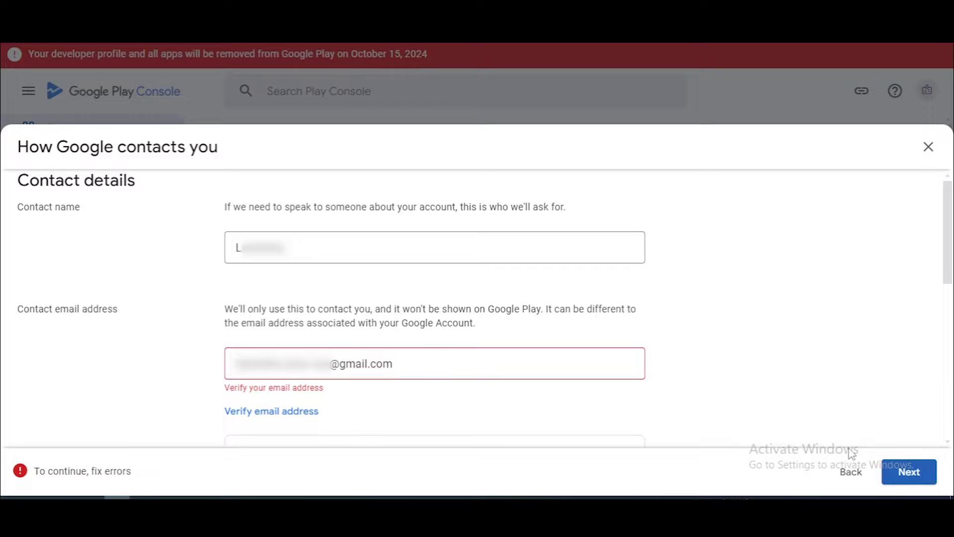
{"action": "left_click", "coordinate": [287, 419]}
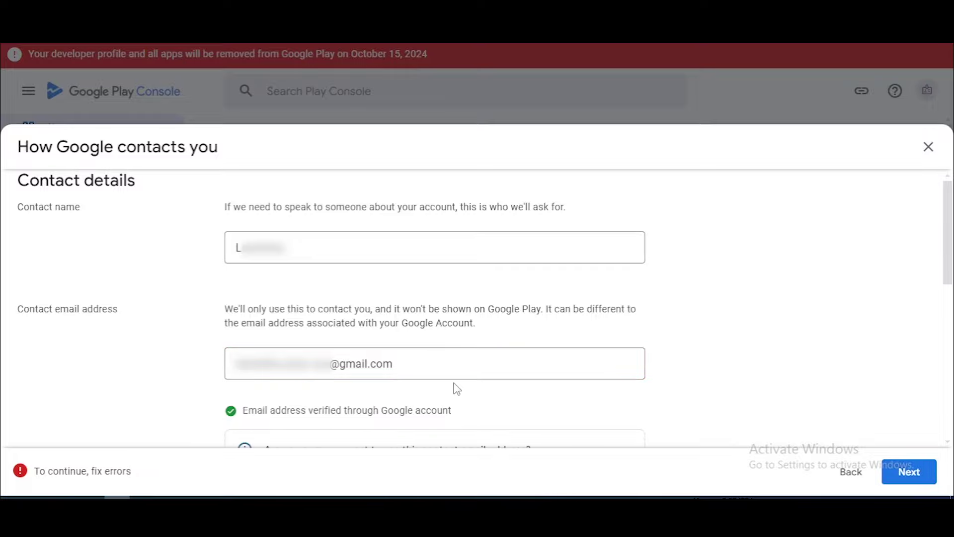
Set the preferred contact language to English by searching 'eng', then continue.
{"action": "scroll", "coordinate": [373, 298], "scroll_direction": "down", "scroll_amount": 5}
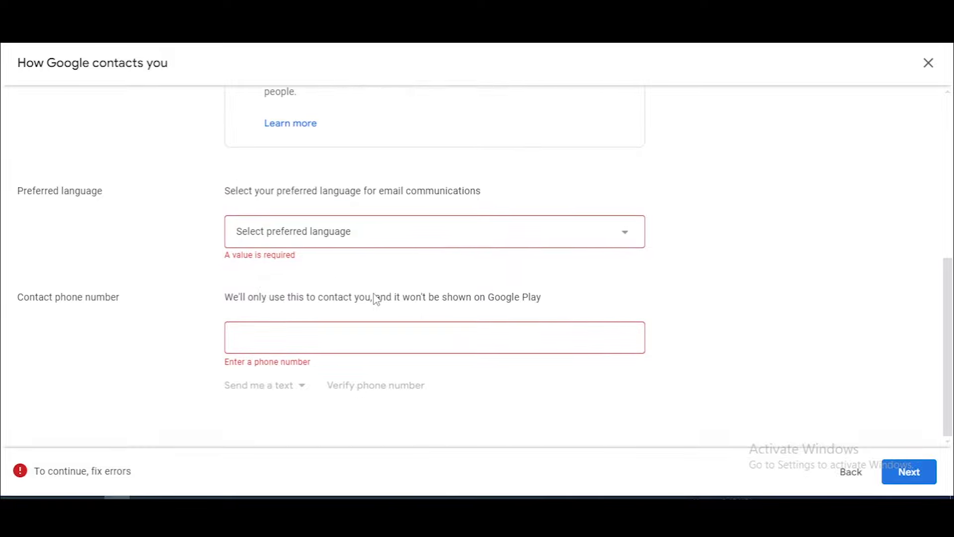
{"action": "left_click", "coordinate": [321, 238]}
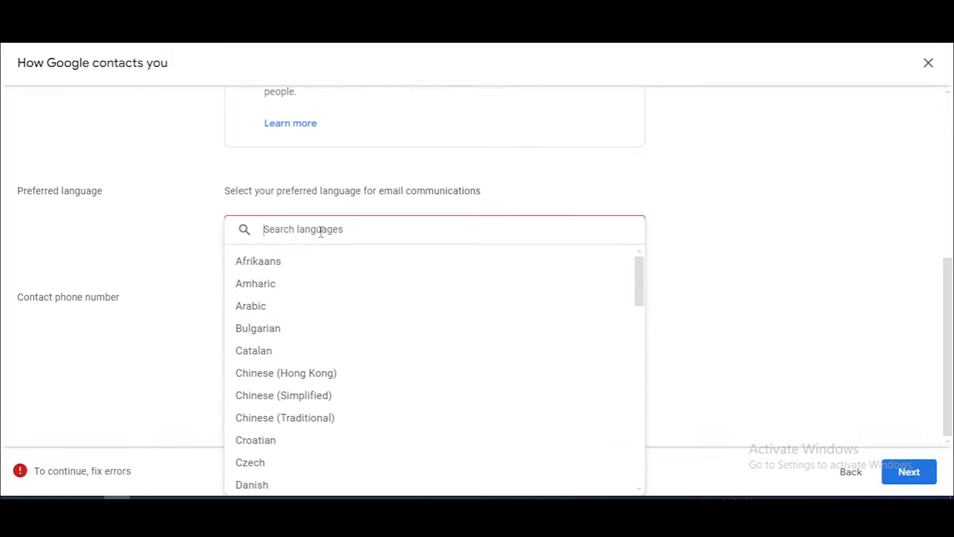
{"action": "type", "text": "eng"}
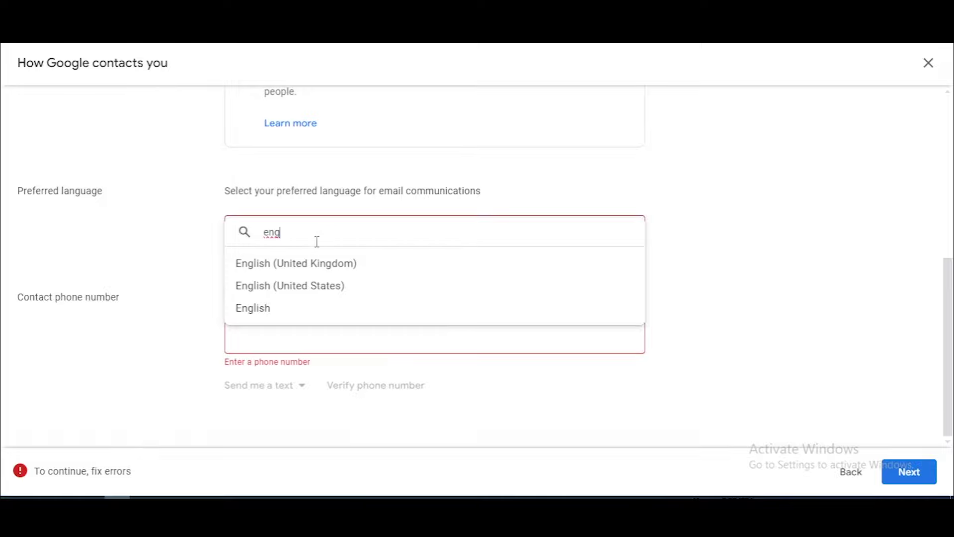
{"action": "left_click", "coordinate": [281, 311]}
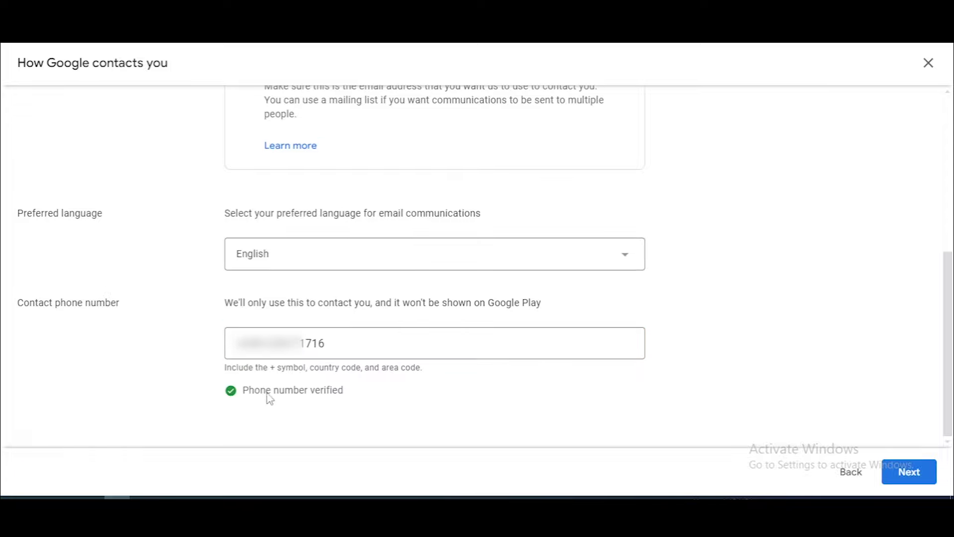
{"action": "left_click", "coordinate": [912, 475]}
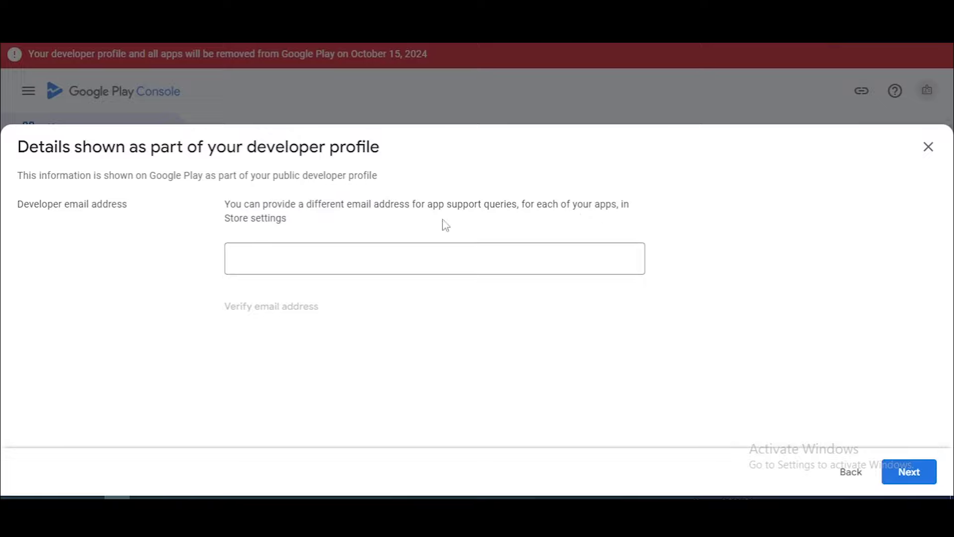
Enter the developer's Gmail address in the developer email field.
{"action": "left_click", "coordinate": [302, 246]}
{"action": "key", "text": "ctrl+v"}
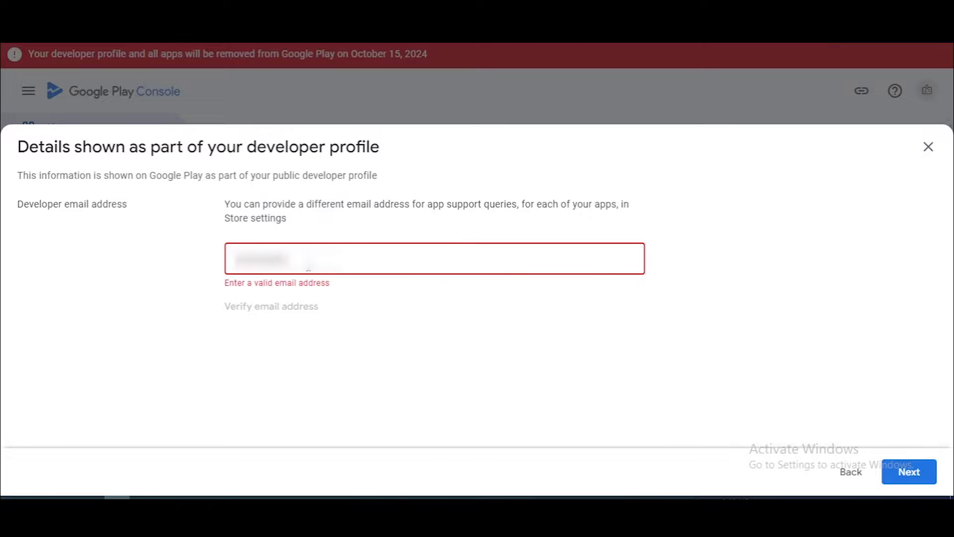
{"action": "type", "text": "@gm"}
{"action": "type", "text": "ail.co"}
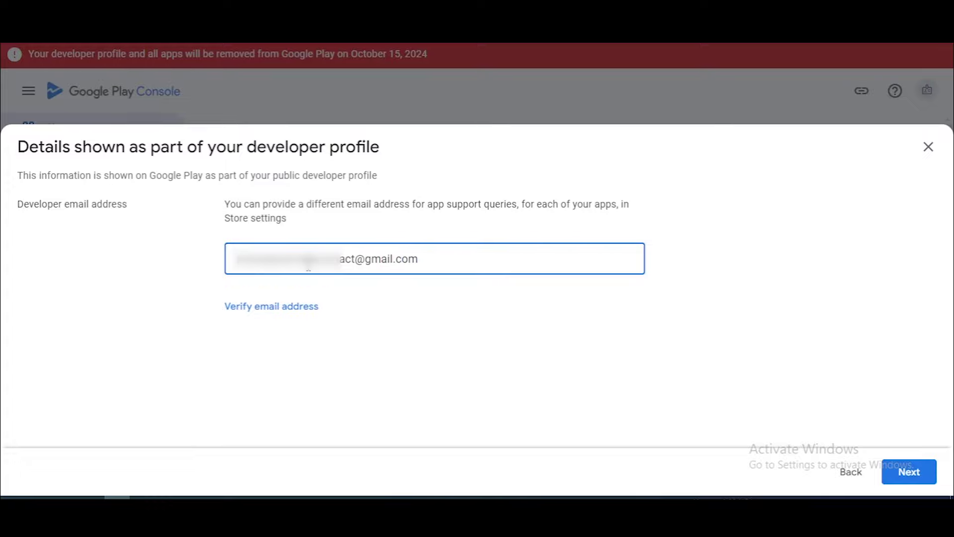
{"action": "key", "text": "ctrl+a"}
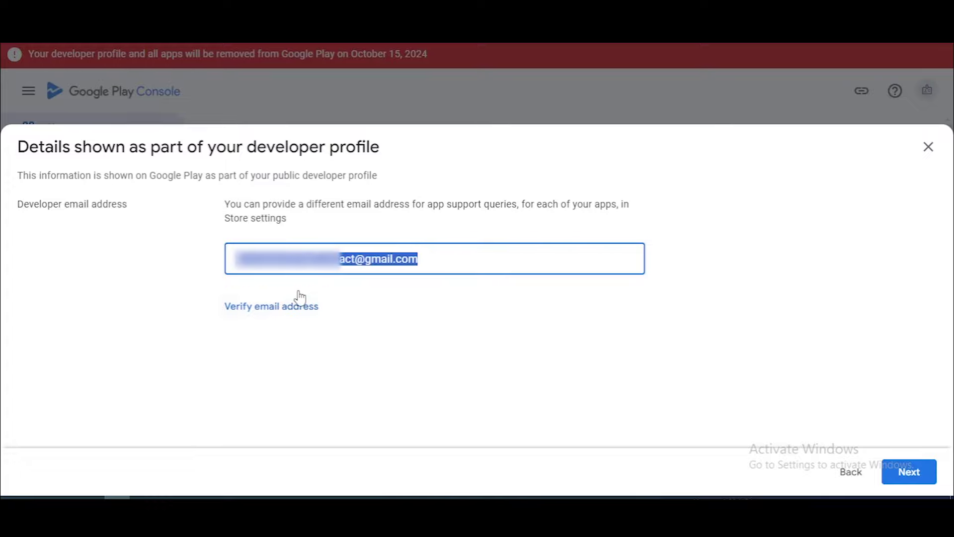
Confirm the developer email with the emailed six-digit verification code.
{"action": "left_click", "coordinate": [298, 306]}
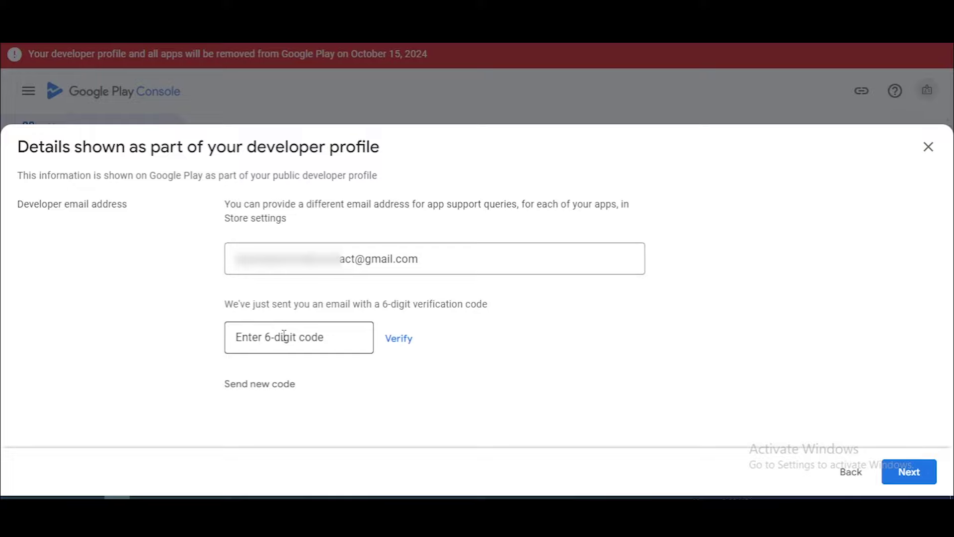
{"action": "left_click", "coordinate": [280, 337]}
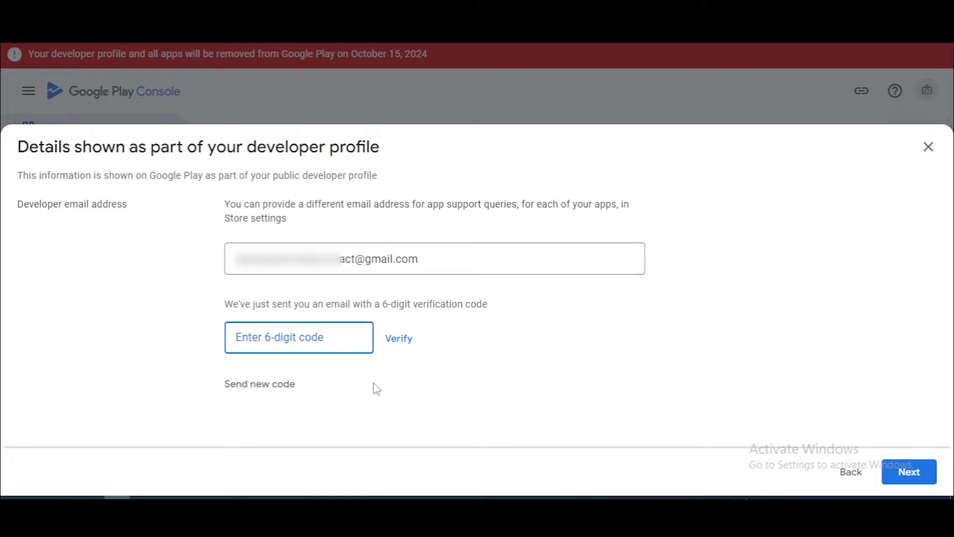
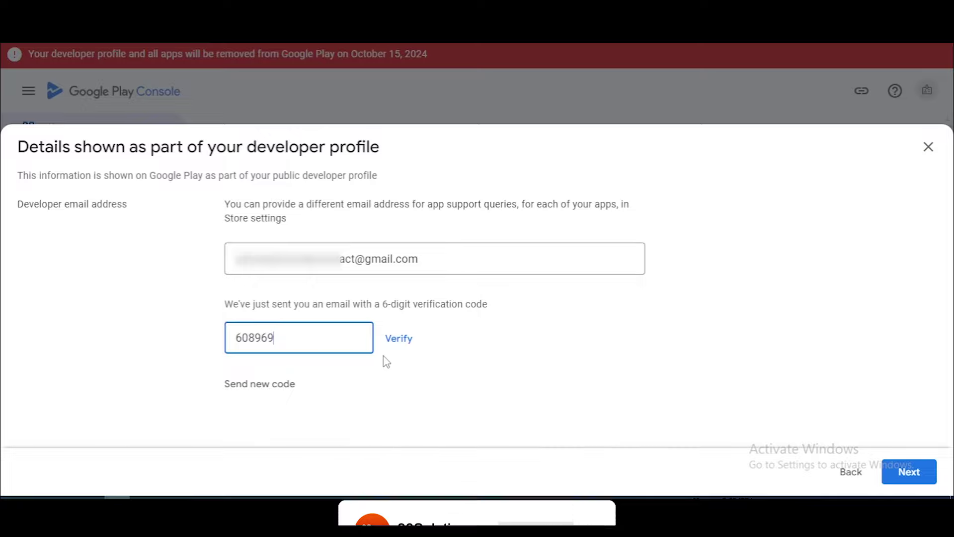
{"action": "left_click", "coordinate": [403, 342]}
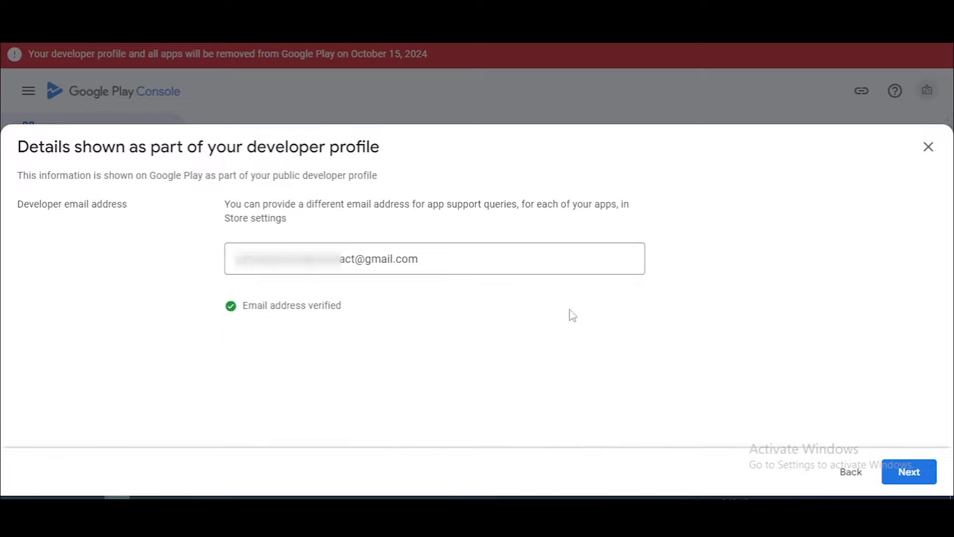
{"action": "left_click", "coordinate": [912, 473]}
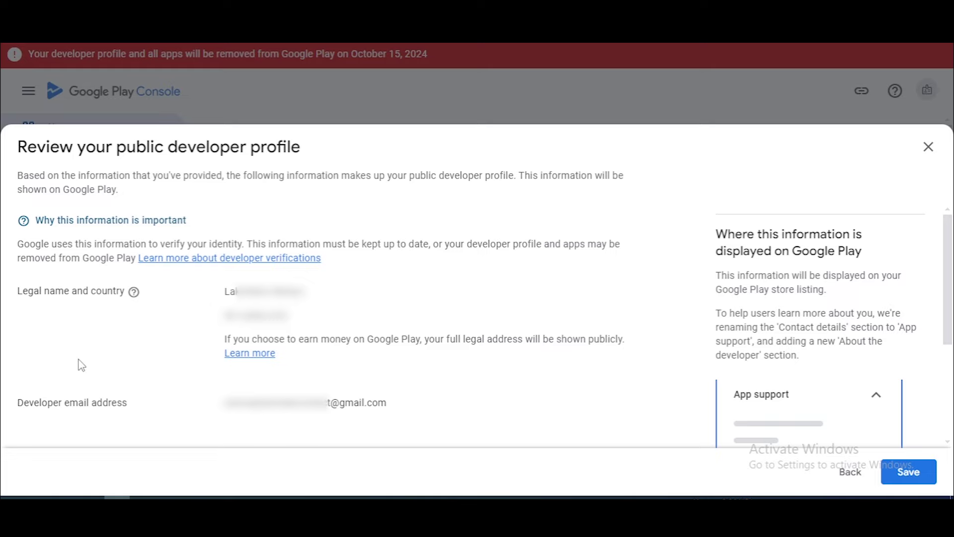
Tick the Acknowledgement box consenting to public profile details and save the profile.
{"action": "scroll", "coordinate": [430, 407], "scroll_direction": "down", "scroll_amount": 3}
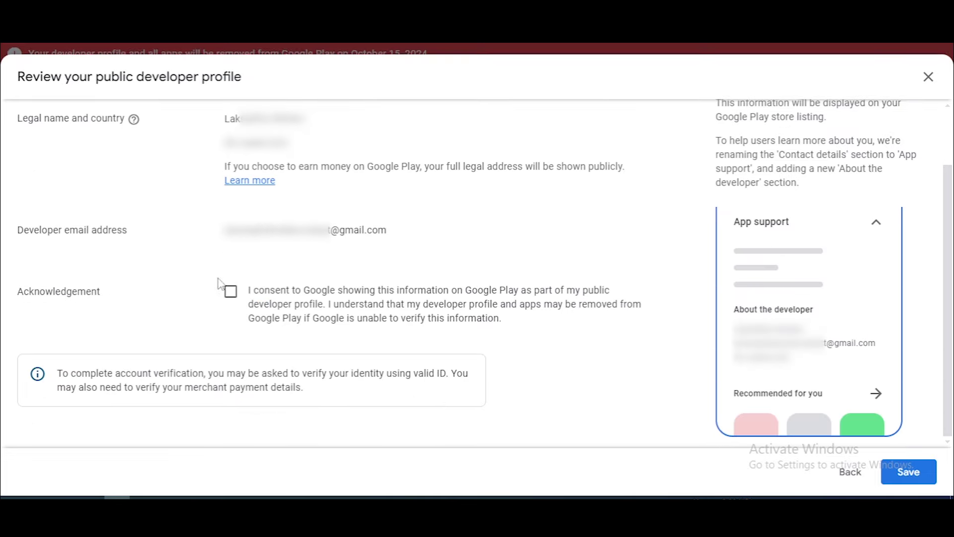
{"action": "left_click", "coordinate": [231, 291]}
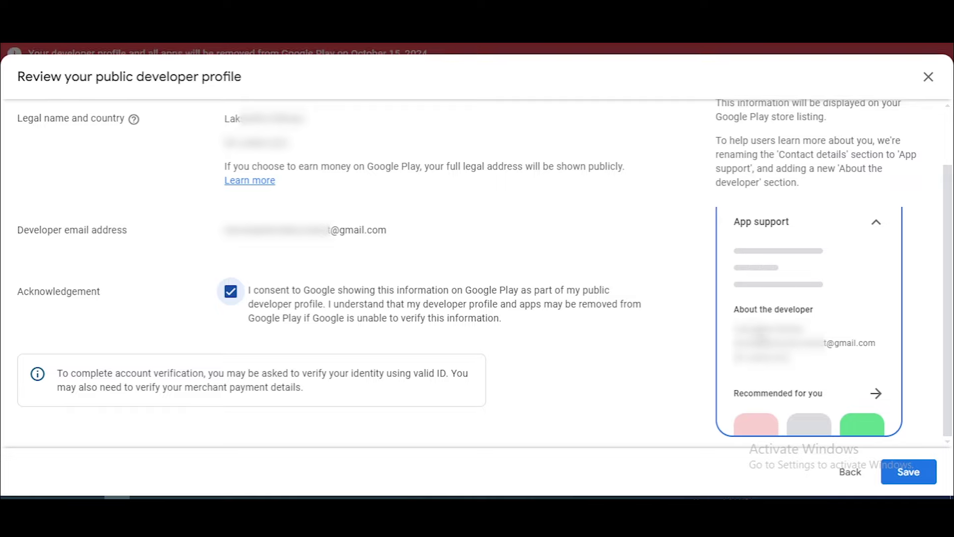
{"action": "left_click", "coordinate": [914, 476]}
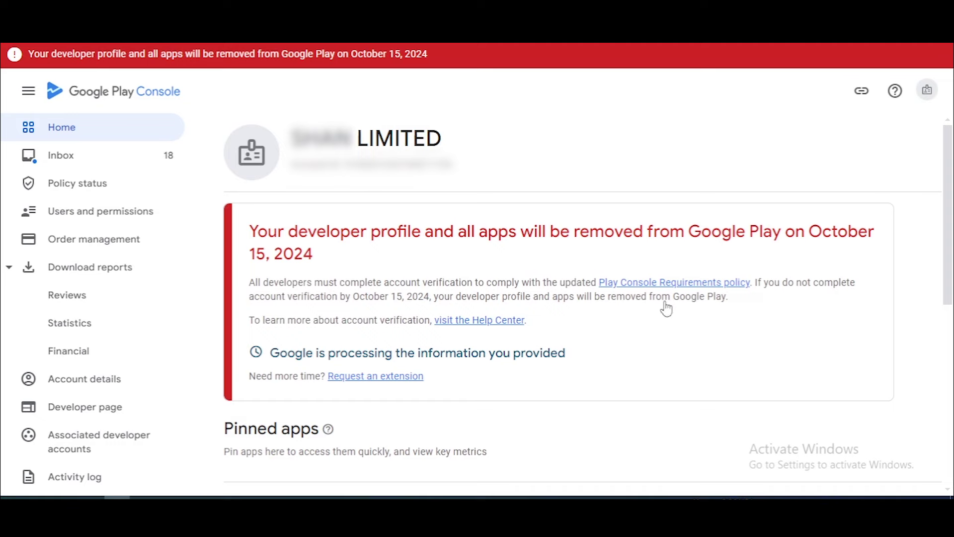
Read the Verify your identity notice and document upload instructions, then start identity verification.
{"action": "left_click_drag", "start_coordinate": [272, 352], "coordinate": [396, 363]}
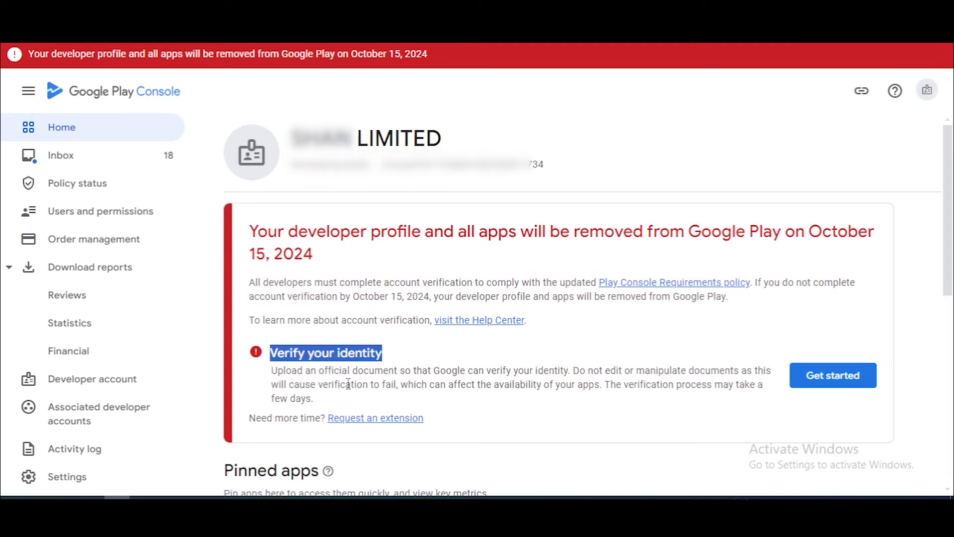
{"action": "left_click_drag", "start_coordinate": [272, 370], "coordinate": [773, 398]}
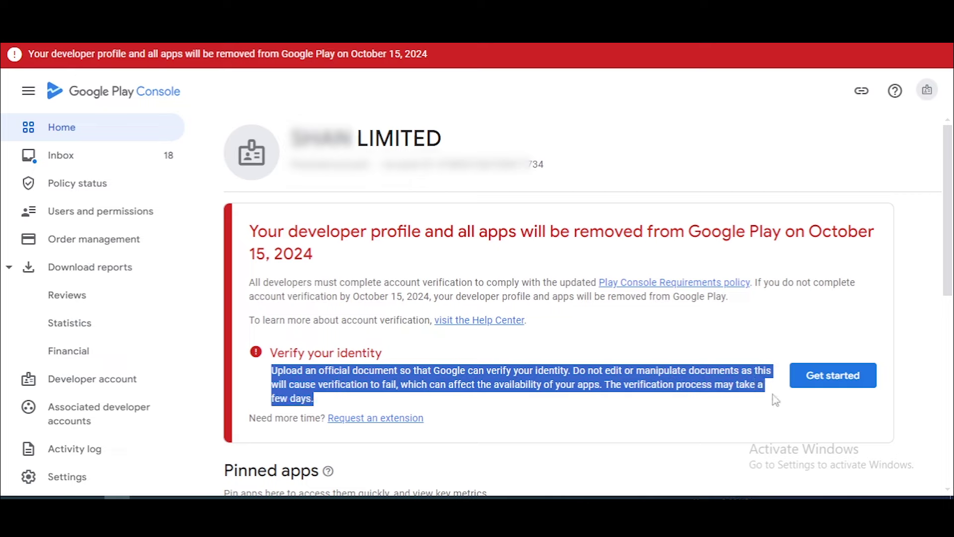
{"action": "left_click", "coordinate": [642, 411]}
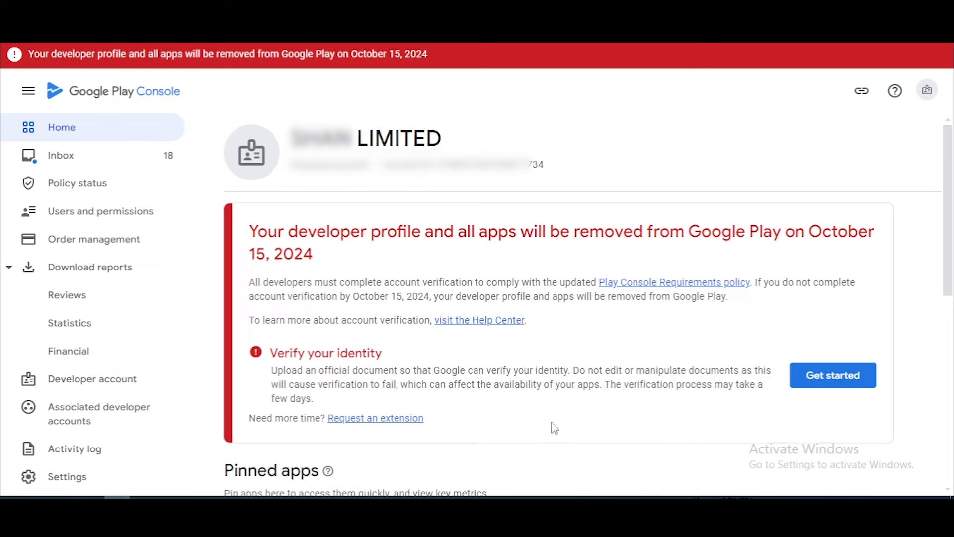
{"action": "left_click_drag", "start_coordinate": [271, 353], "coordinate": [390, 361]}
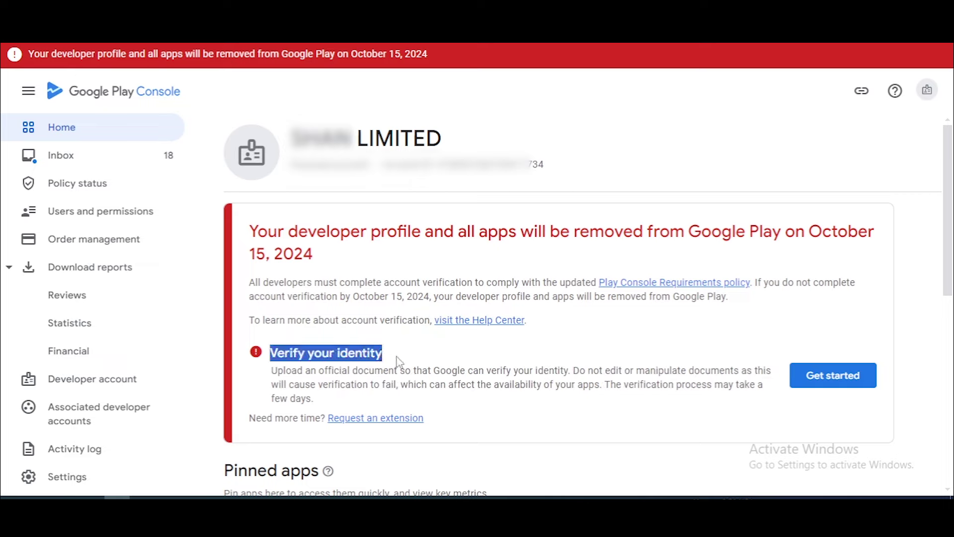
{"action": "left_click", "coordinate": [400, 362]}
{"action": "left_click_drag", "start_coordinate": [272, 373], "coordinate": [404, 401]}
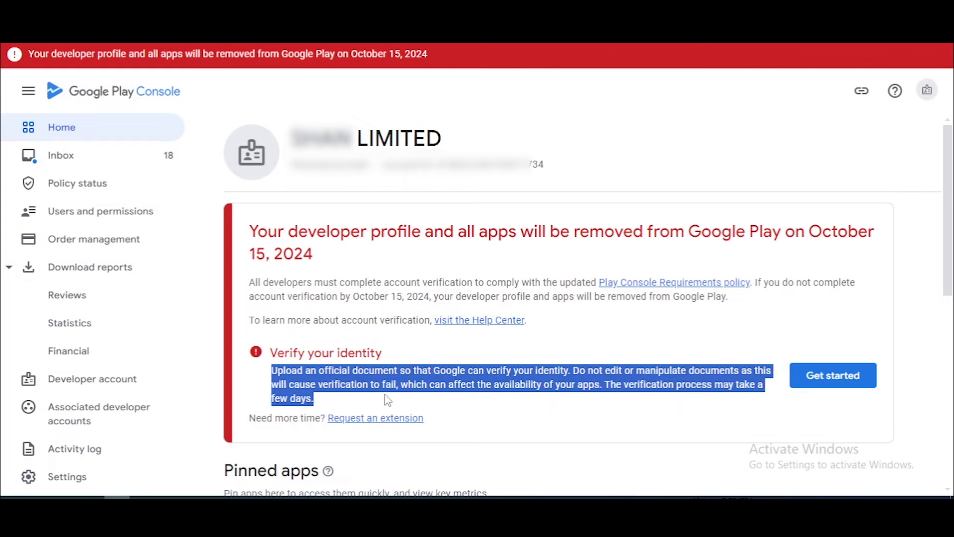
{"action": "left_click", "coordinate": [412, 406]}
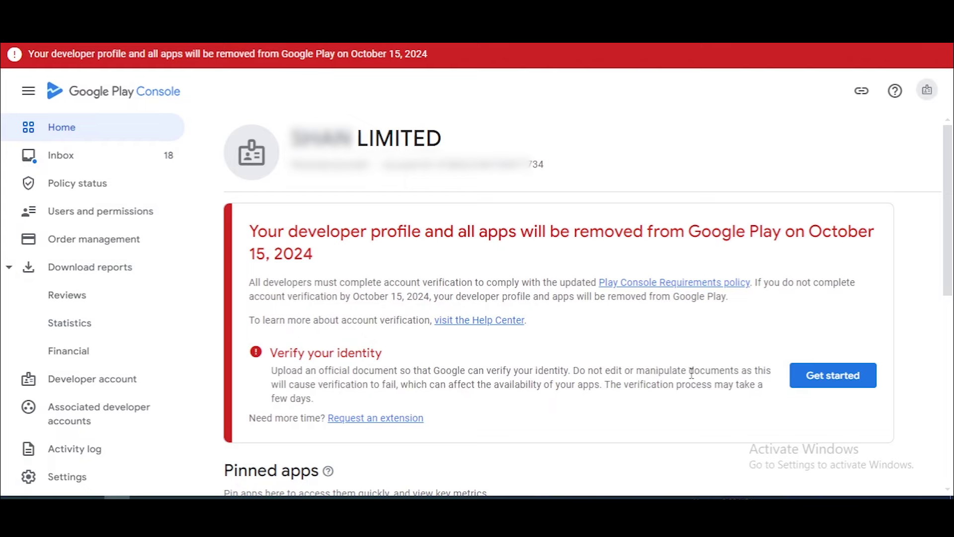
{"action": "left_click", "coordinate": [809, 378]}
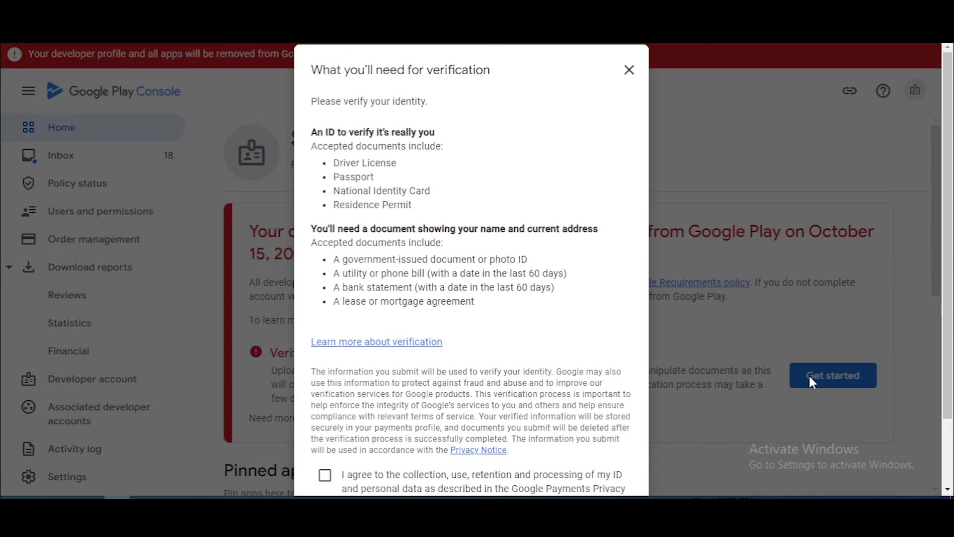
Review the accepted ID documents, including Driver License and National Identity Card.
{"action": "left_click_drag", "start_coordinate": [312, 130], "coordinate": [443, 215]}
{"action": "left_click", "coordinate": [457, 204]}
{"action": "left_click_drag", "start_coordinate": [334, 164], "coordinate": [409, 169]}
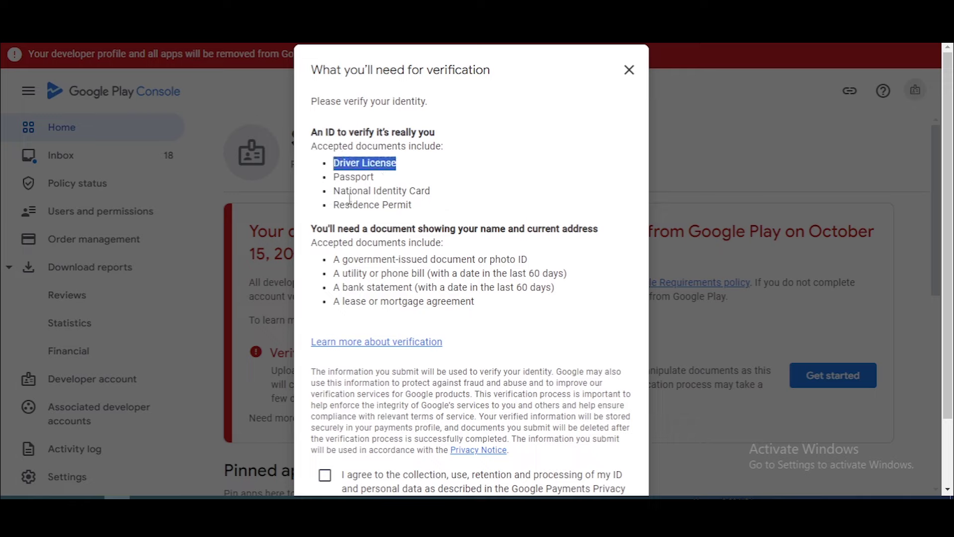
{"action": "left_click_drag", "start_coordinate": [334, 192], "coordinate": [449, 194]}
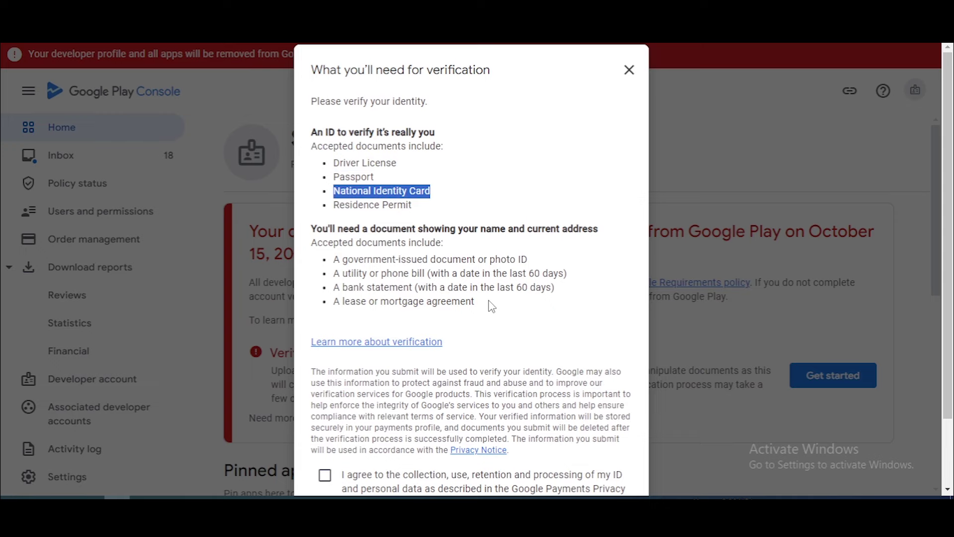
Agree to the collection and processing of ID and personal data, then continue.
{"action": "scroll", "coordinate": [445, 279], "scroll_direction": "down", "scroll_amount": 2}
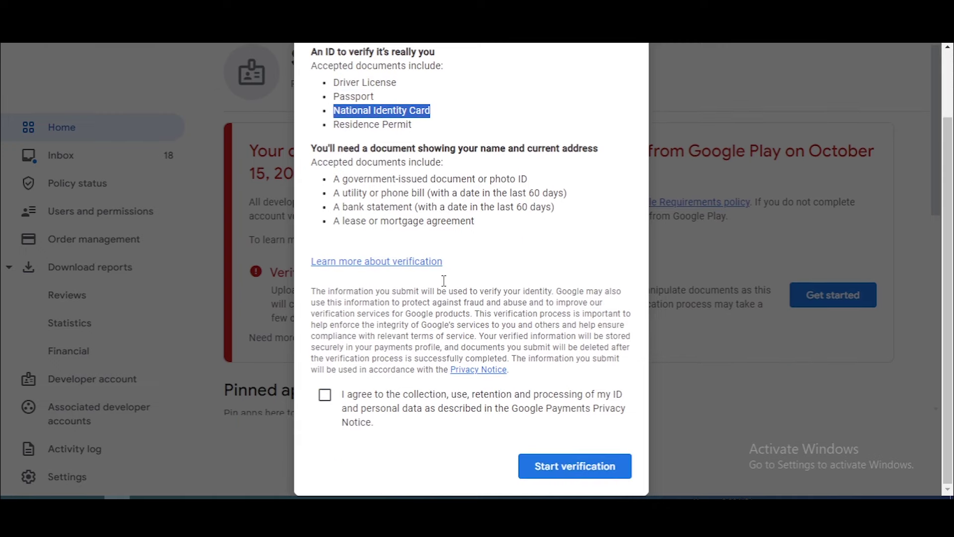
{"action": "left_click", "coordinate": [325, 396]}
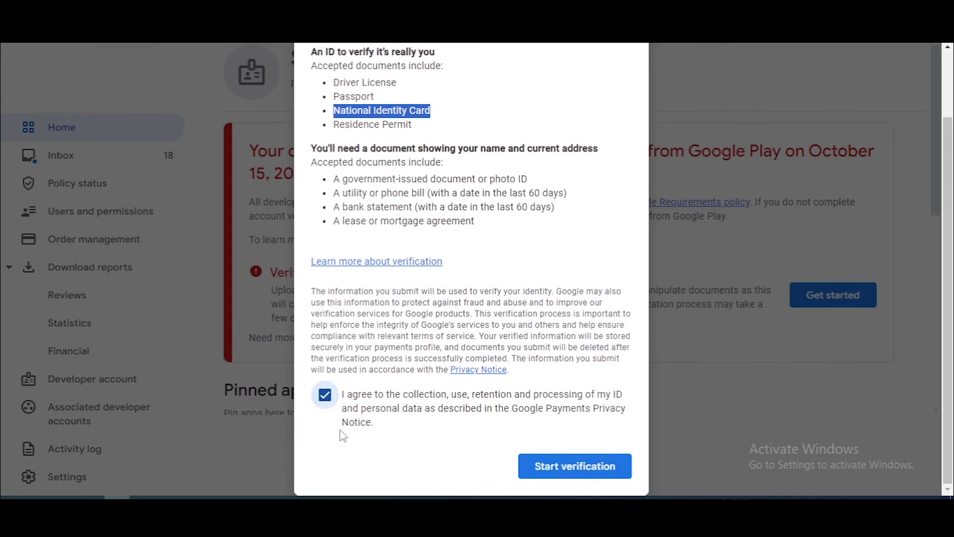
{"action": "scroll", "coordinate": [368, 402], "scroll_direction": "up", "scroll_amount": 2}
{"action": "scroll", "coordinate": [368, 401], "scroll_direction": "down", "scroll_amount": 2}
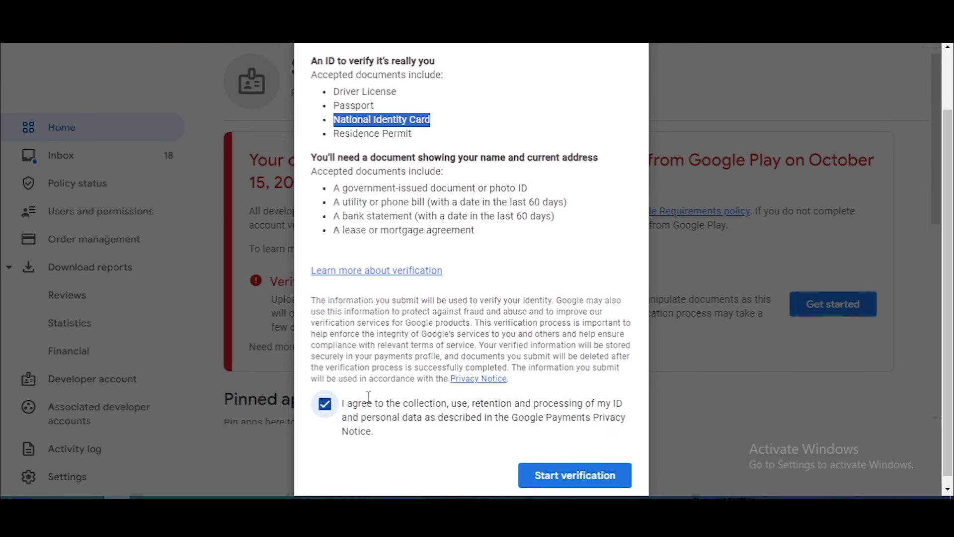
{"action": "left_click", "coordinate": [547, 472]}
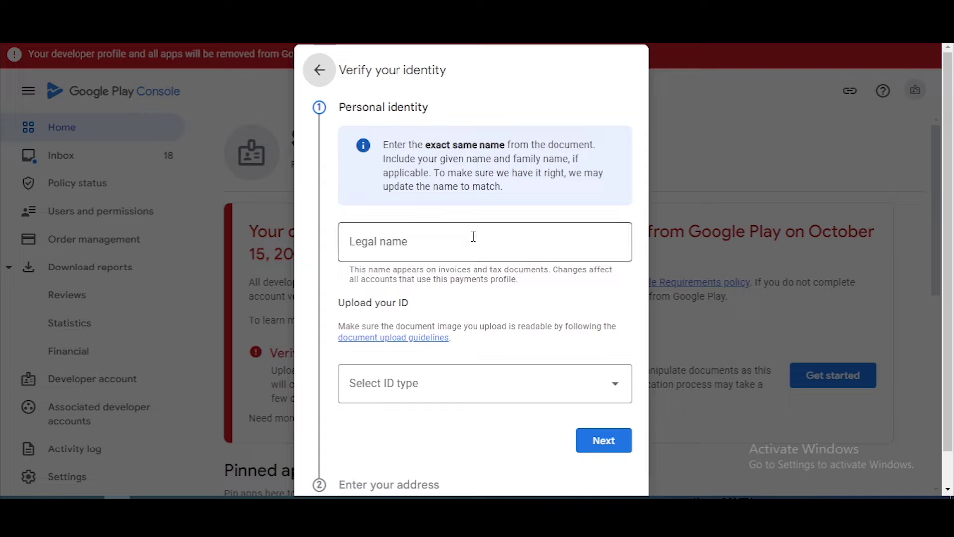
Review the exact-name and given/family-name guidance, then enter the legal name exactly as on the ID.
{"action": "left_click_drag", "start_coordinate": [425, 145], "coordinate": [584, 149]}
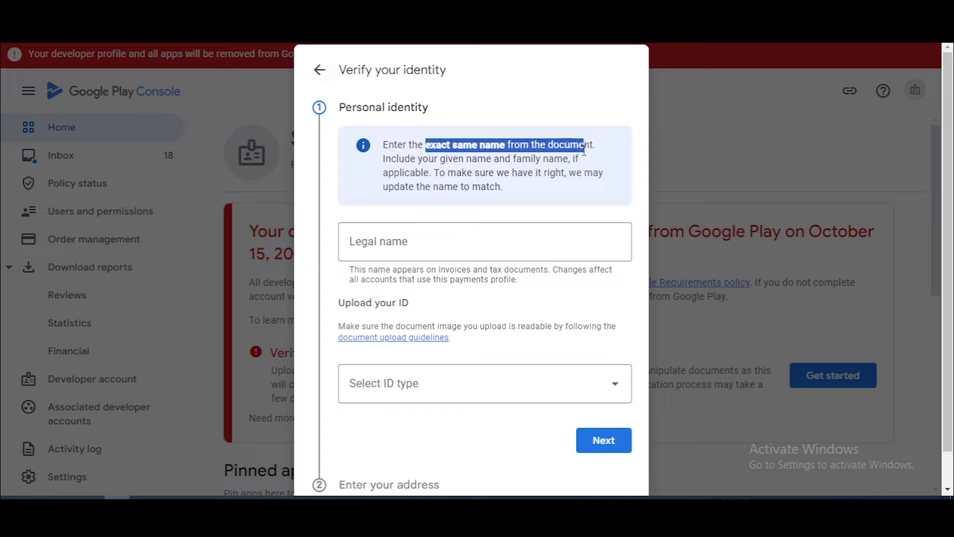
{"action": "left_click_drag", "start_coordinate": [382, 159], "coordinate": [592, 191]}
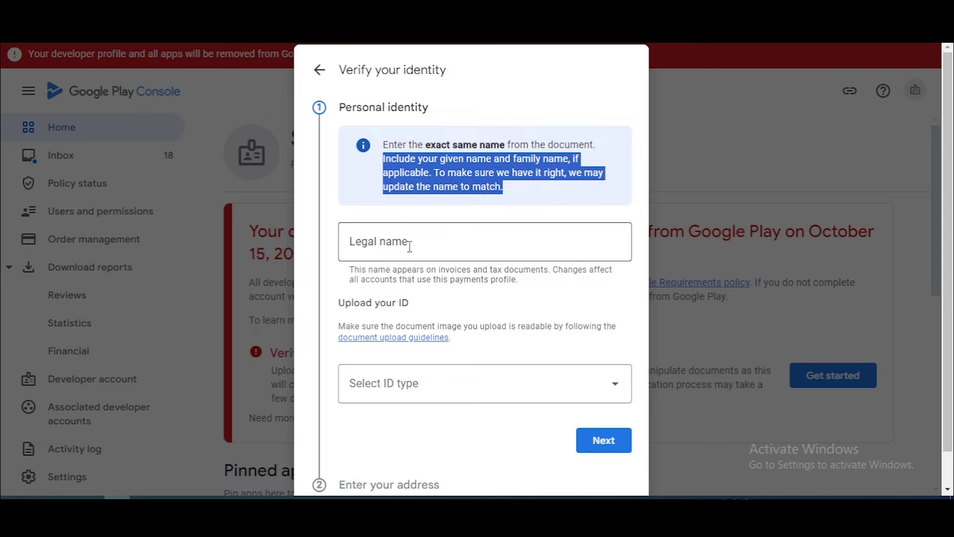
{"action": "left_click", "coordinate": [441, 217]}
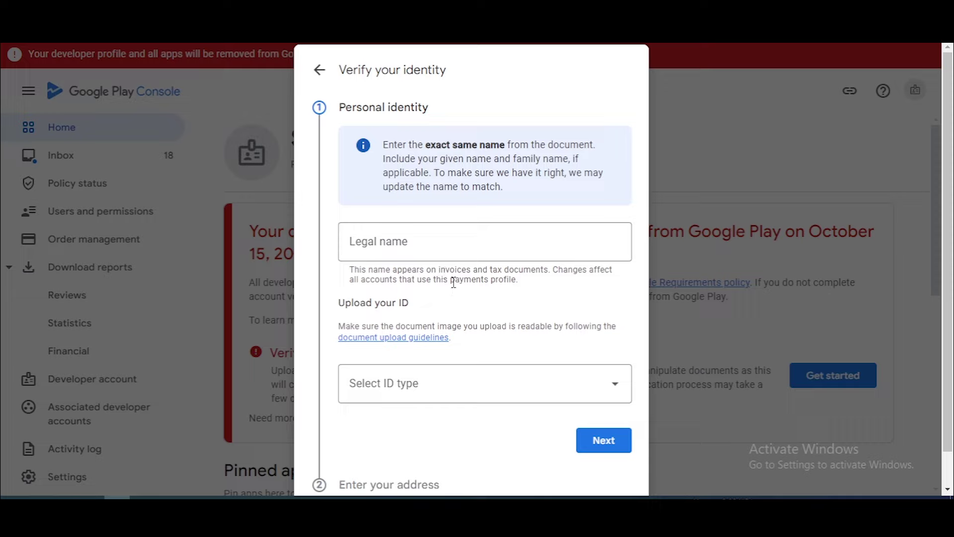
{"action": "left_click", "coordinate": [452, 250]}
{"action": "type", "text": "xxxxxx"}
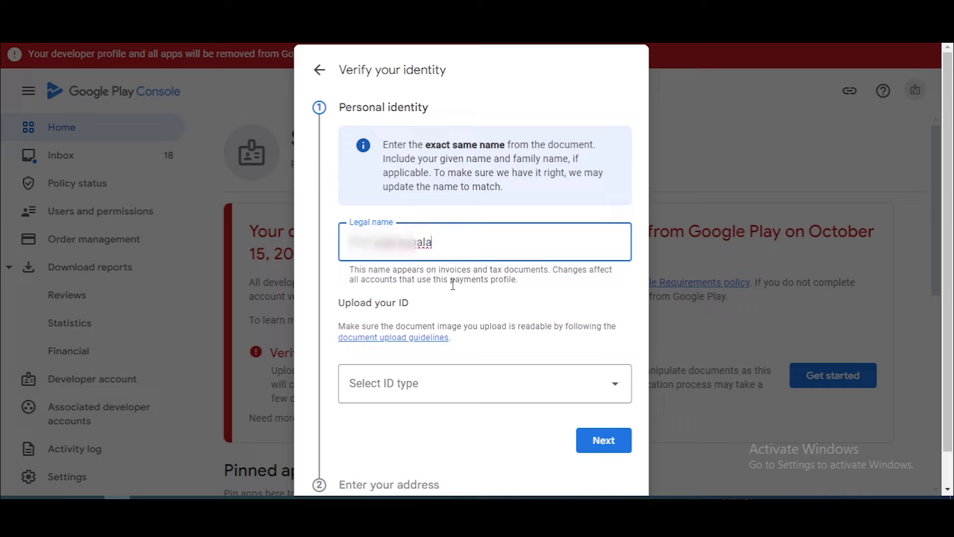
{"action": "left_click", "coordinate": [422, 263]}
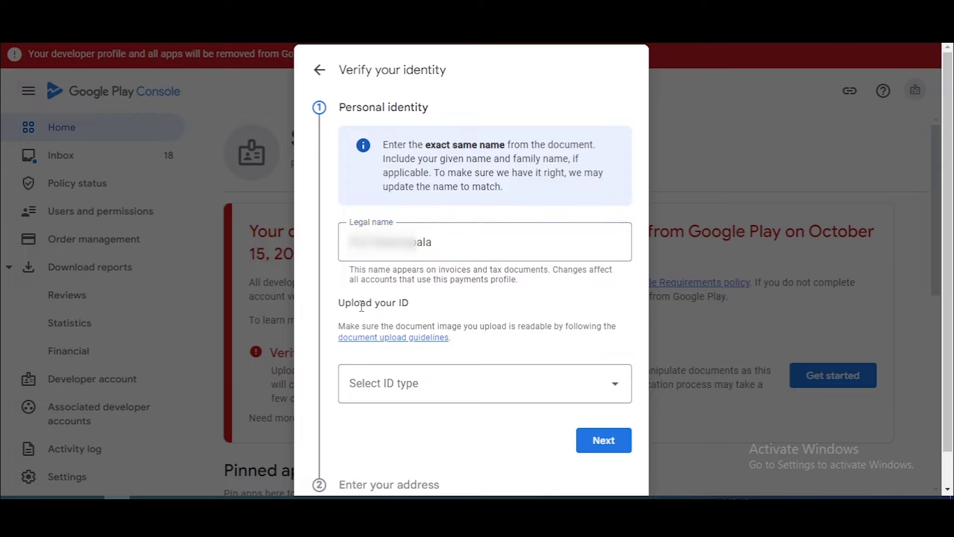
Choose Driver License as the ID type.
{"action": "left_click", "coordinate": [430, 396]}
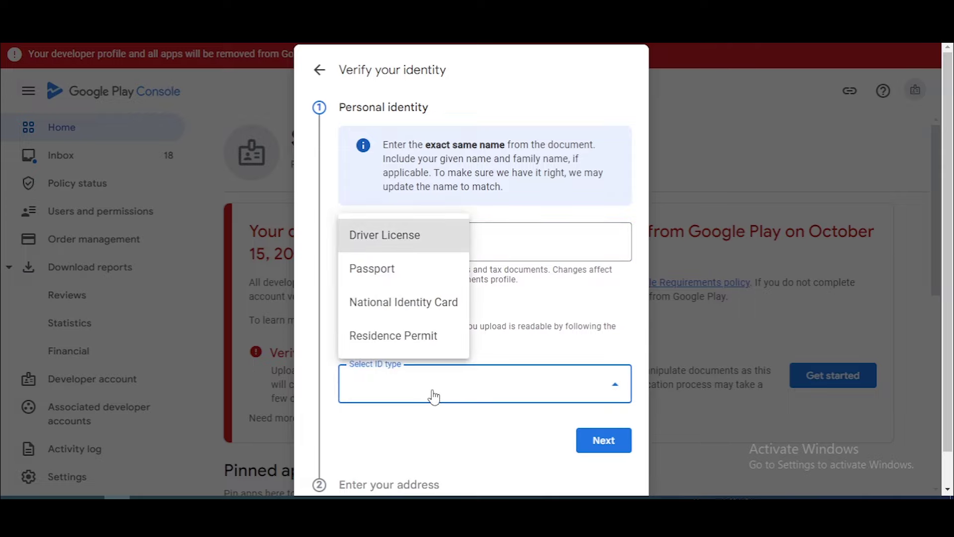
{"action": "left_click", "coordinate": [398, 247]}
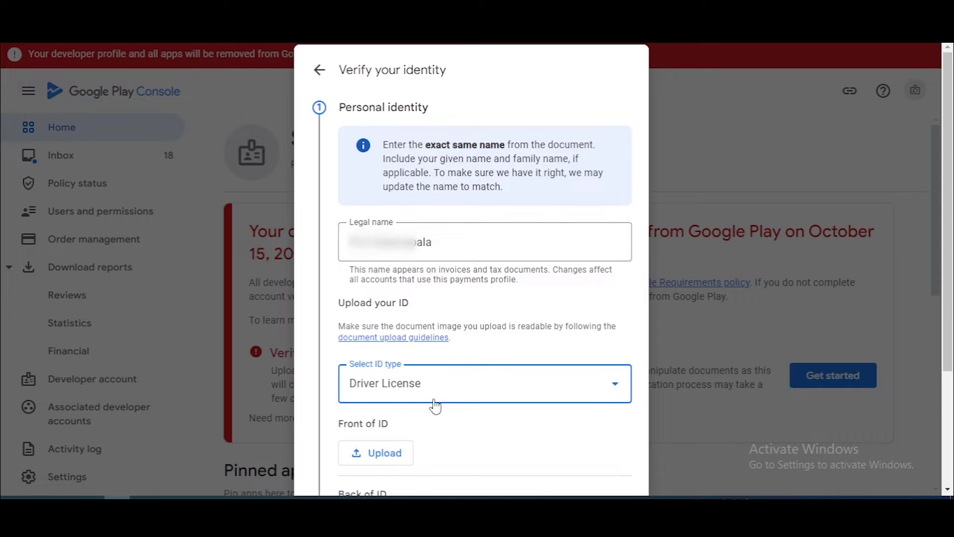
{"action": "scroll", "coordinate": [527, 311], "scroll_direction": "down", "scroll_amount": 3}
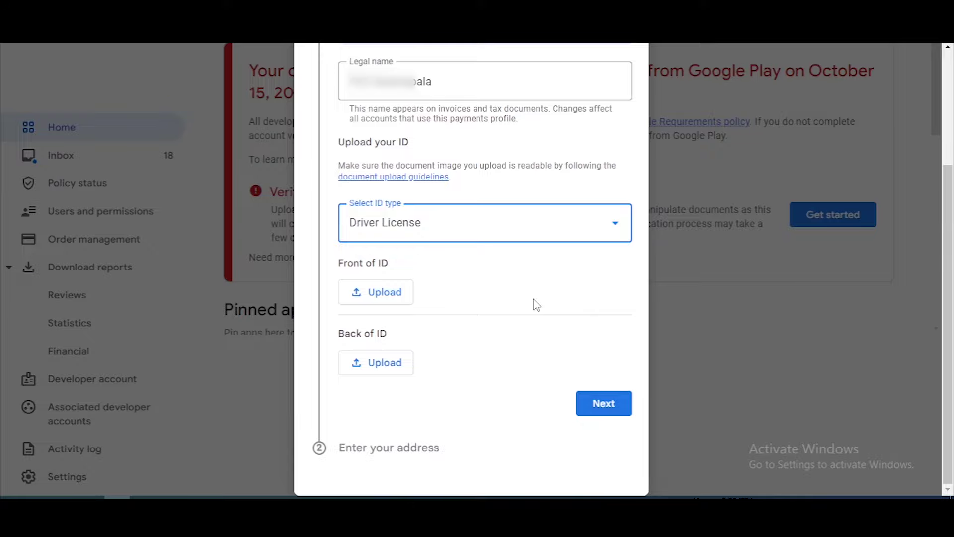
Upload the front and back driver's license images and proceed to the address step.
{"action": "left_click_drag", "start_coordinate": [196, 495], "coordinate": [537, 300]}
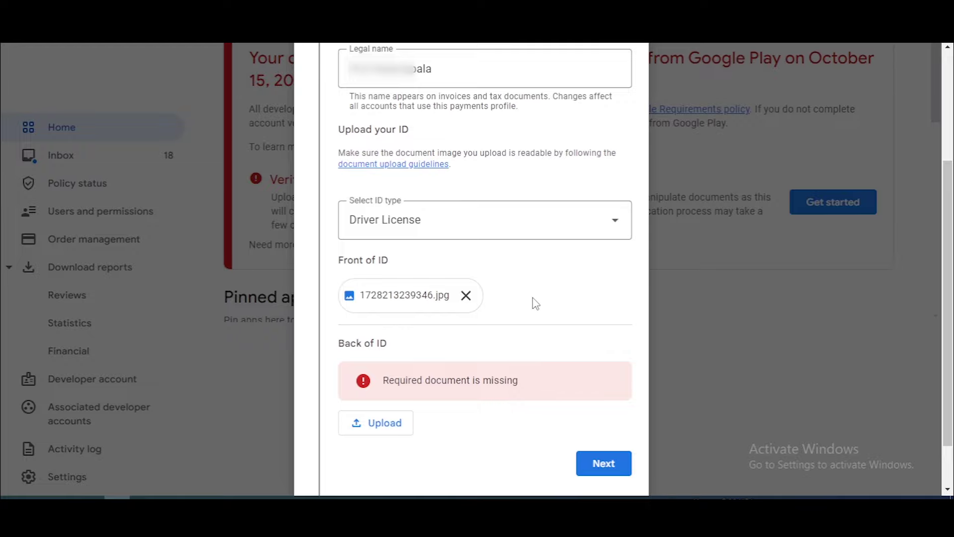
{"action": "left_click_drag", "start_coordinate": [337, 346], "coordinate": [399, 346]}
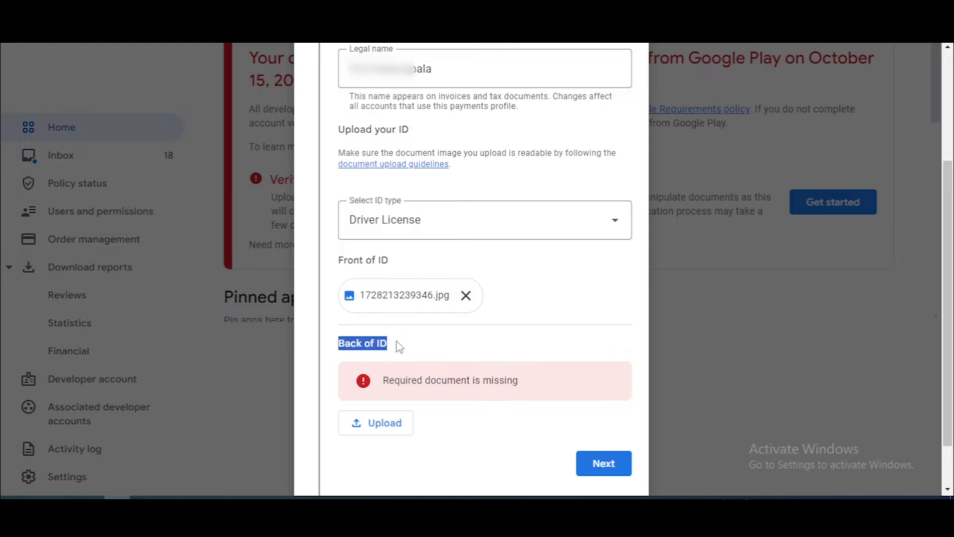
{"action": "left_click", "coordinate": [404, 345]}
{"action": "left_click", "coordinate": [383, 432]}
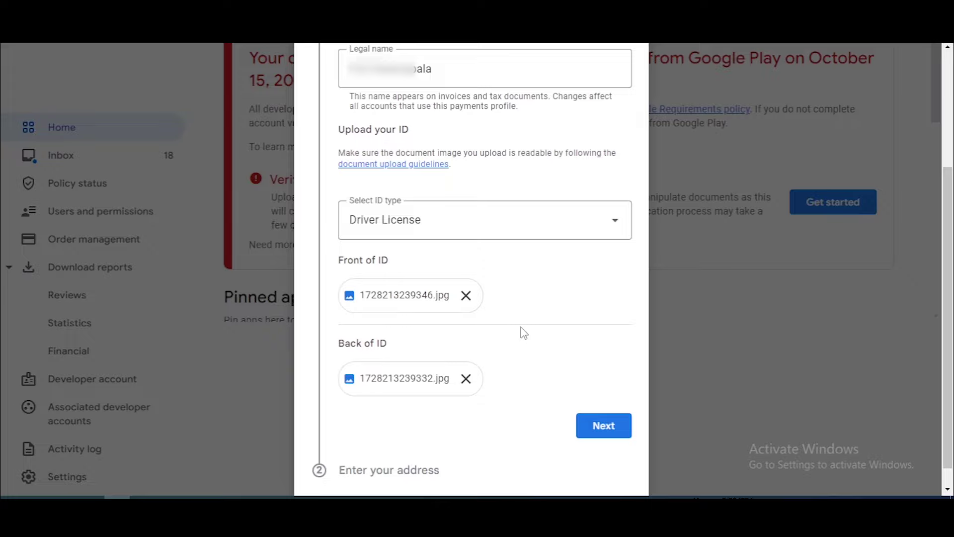
{"action": "scroll", "coordinate": [569, 403], "scroll_direction": "down", "scroll_amount": 1}
{"action": "left_click", "coordinate": [602, 403]}
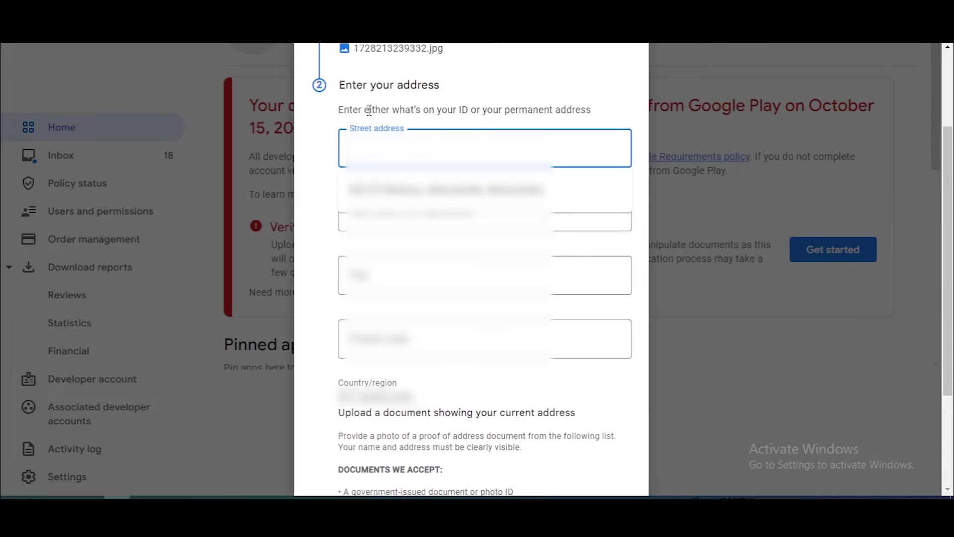
Fill in the street address from the saved autofill suggestion.
{"action": "left_click_drag", "start_coordinate": [339, 84], "coordinate": [448, 110]}
{"action": "left_click", "coordinate": [484, 148]}
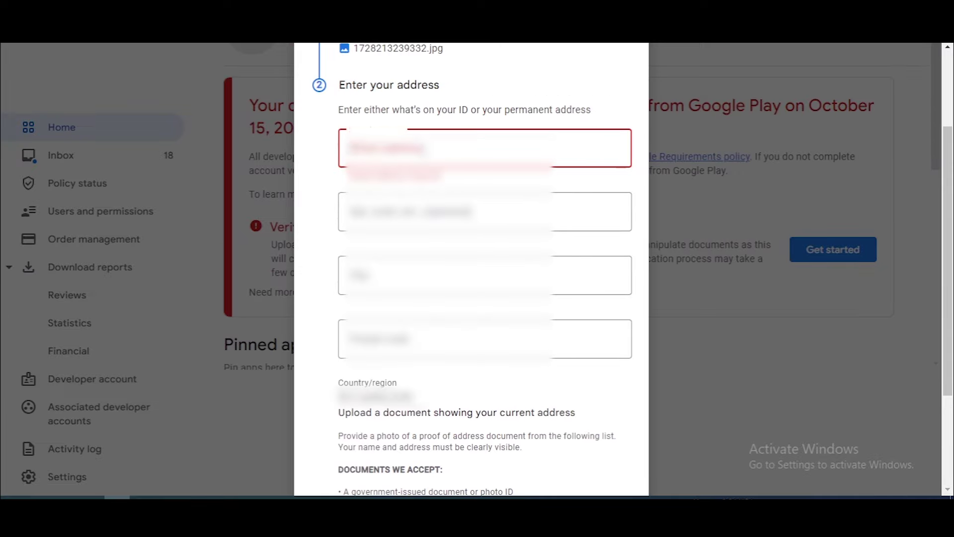
{"action": "left_click", "coordinate": [447, 189]}
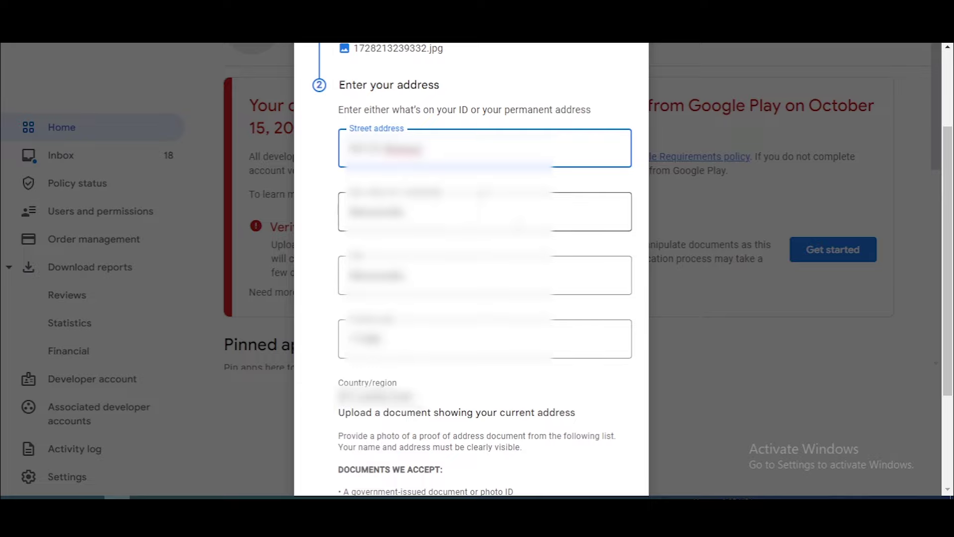
{"action": "left_click", "coordinate": [327, 396]}
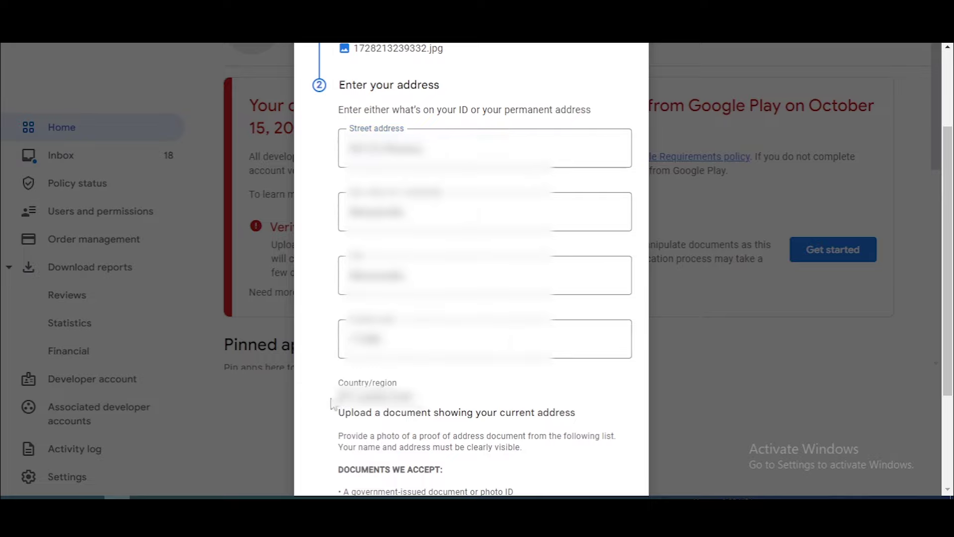
Check the accepted documents (utility bill, bank statement), attach a proof-of-address file, and submit.
{"action": "scroll", "coordinate": [362, 354], "scroll_direction": "down", "scroll_amount": 3}
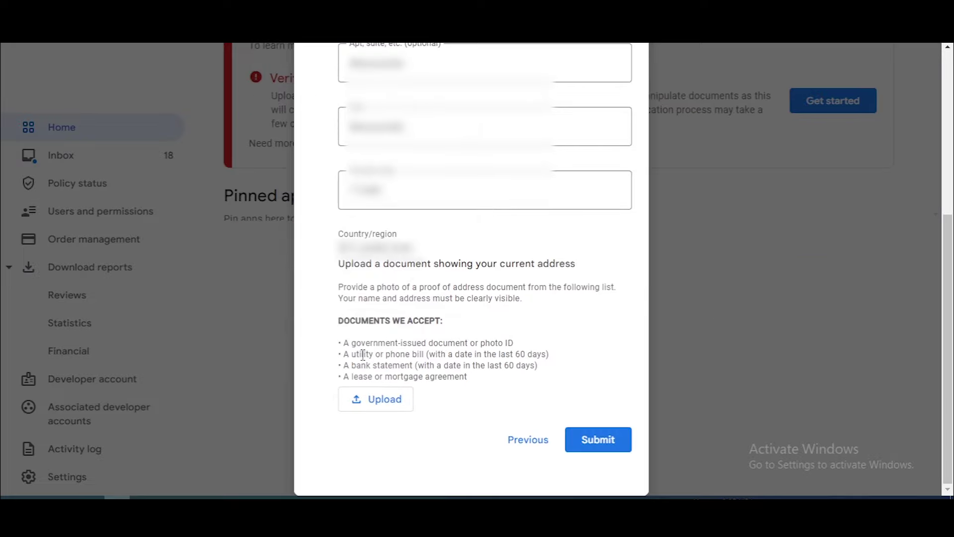
{"action": "left_click_drag", "start_coordinate": [338, 326], "coordinate": [445, 335]}
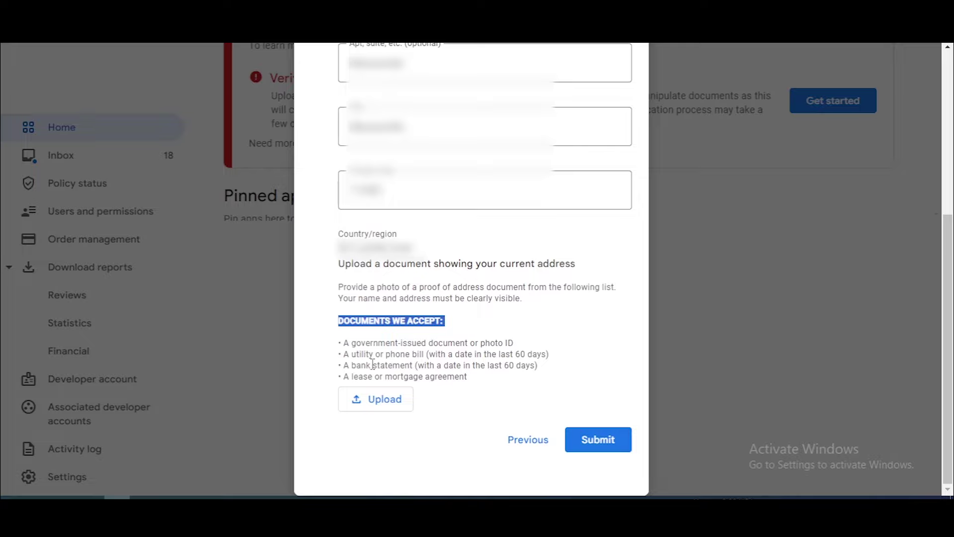
{"action": "left_click_drag", "start_coordinate": [349, 359], "coordinate": [415, 366]}
{"action": "left_click_drag", "start_coordinate": [351, 366], "coordinate": [425, 366]}
{"action": "left_click", "coordinate": [418, 366]}
{"action": "left_click", "coordinate": [392, 400]}
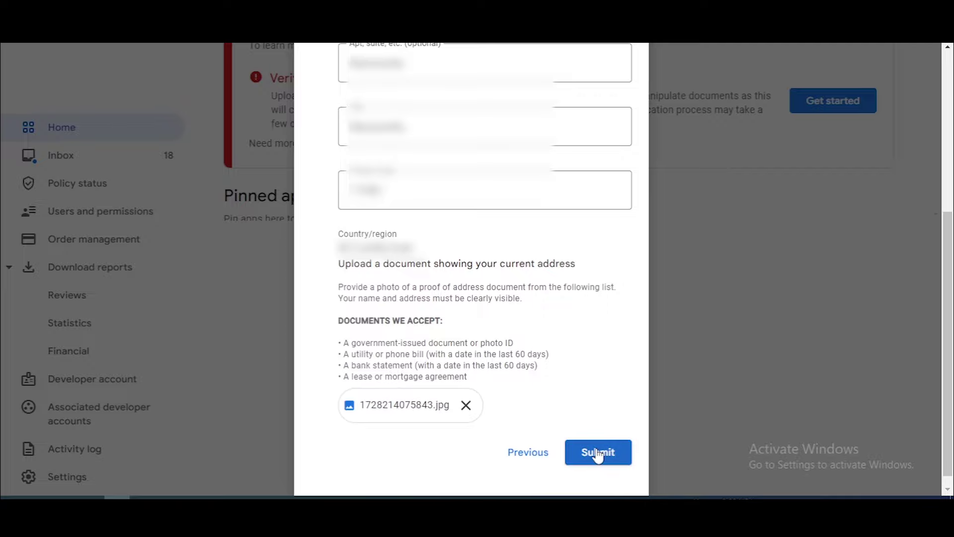
{"action": "left_click", "coordinate": [598, 453]}
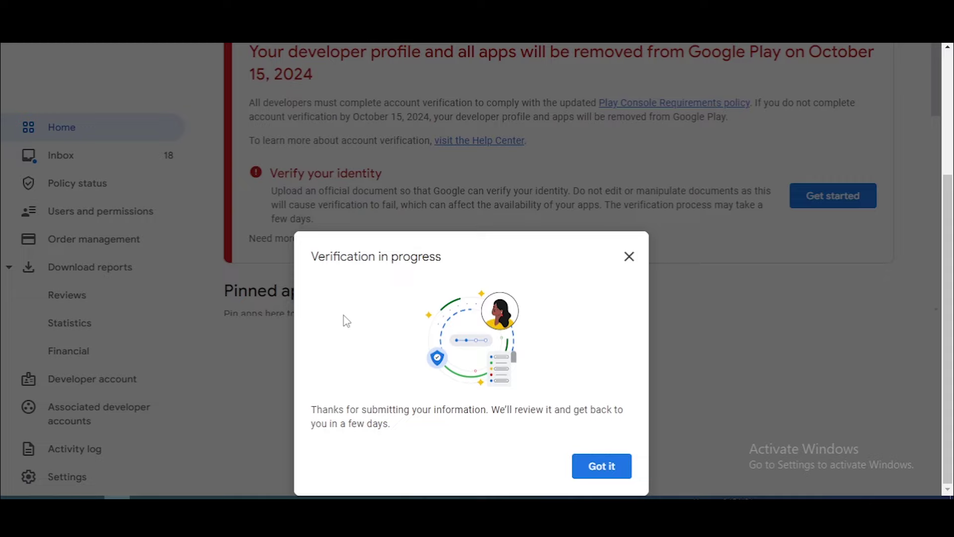
Dismiss the Verification in progress notice, read the 'Google is verifying your identity' status, then reload with F5.
{"action": "left_click_drag", "start_coordinate": [312, 257], "coordinate": [442, 257]}
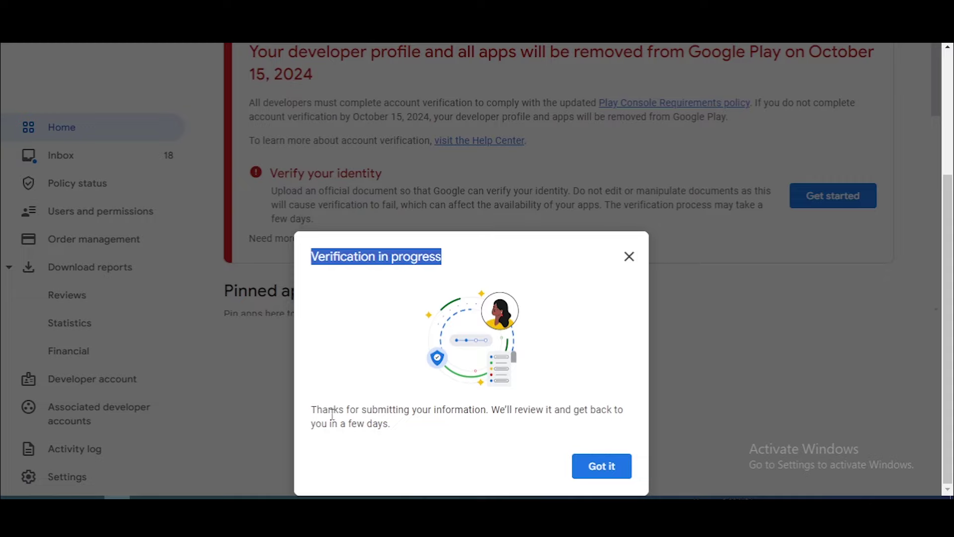
{"action": "left_click", "coordinate": [602, 466]}
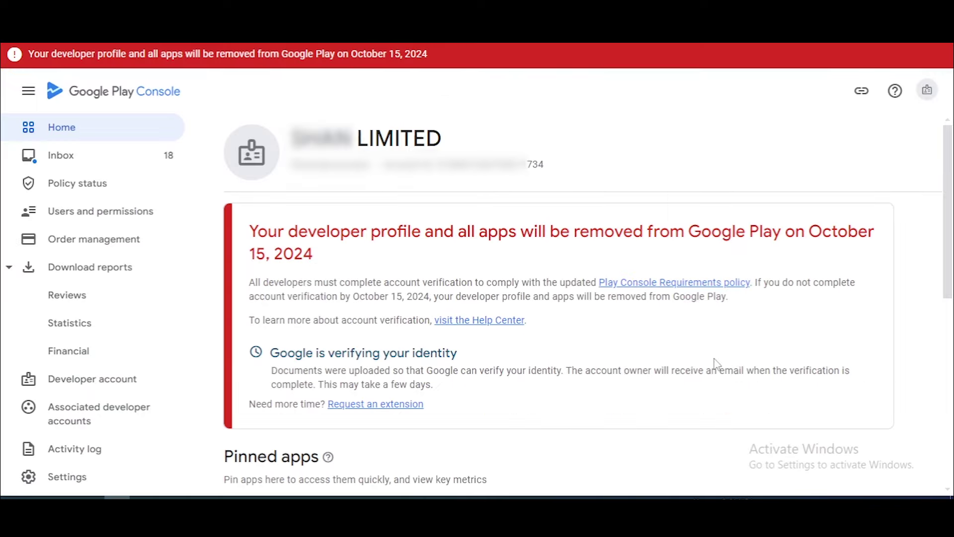
{"action": "left_click_drag", "start_coordinate": [277, 354], "coordinate": [469, 367]}
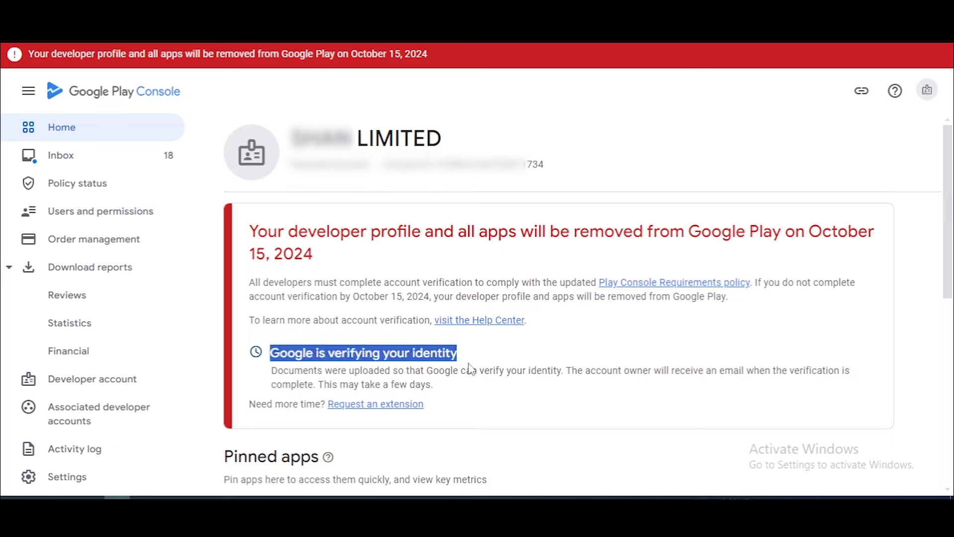
{"action": "left_click_drag", "start_coordinate": [277, 372], "coordinate": [626, 392]}
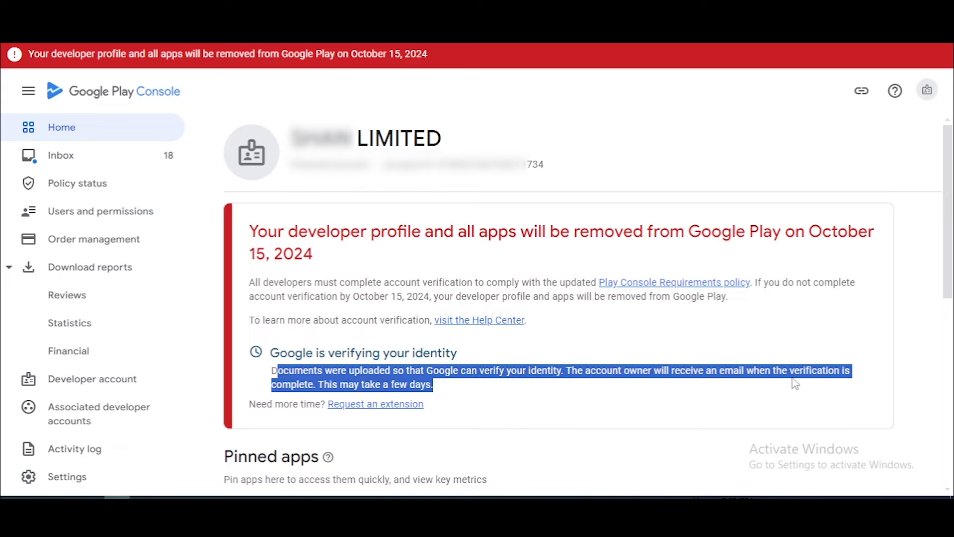
{"action": "left_click", "coordinate": [410, 381]}
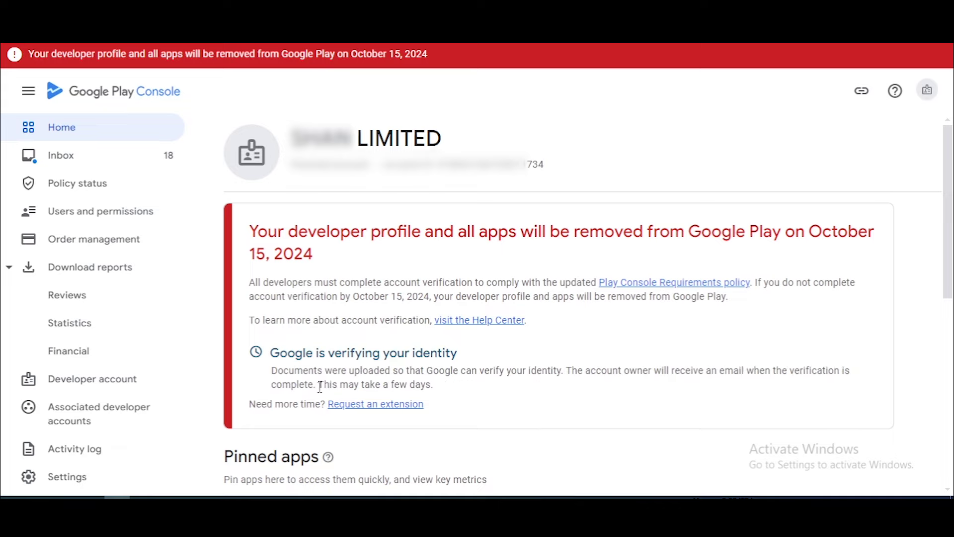
{"action": "left_click_drag", "start_coordinate": [320, 386], "coordinate": [453, 388]}
{"action": "left_click", "coordinate": [467, 393]}
{"action": "key", "text": "F5"}
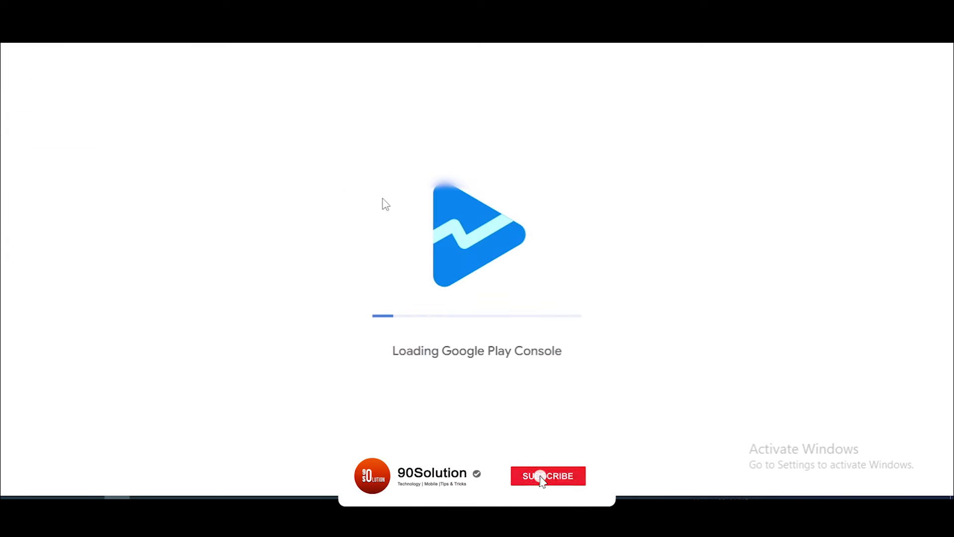